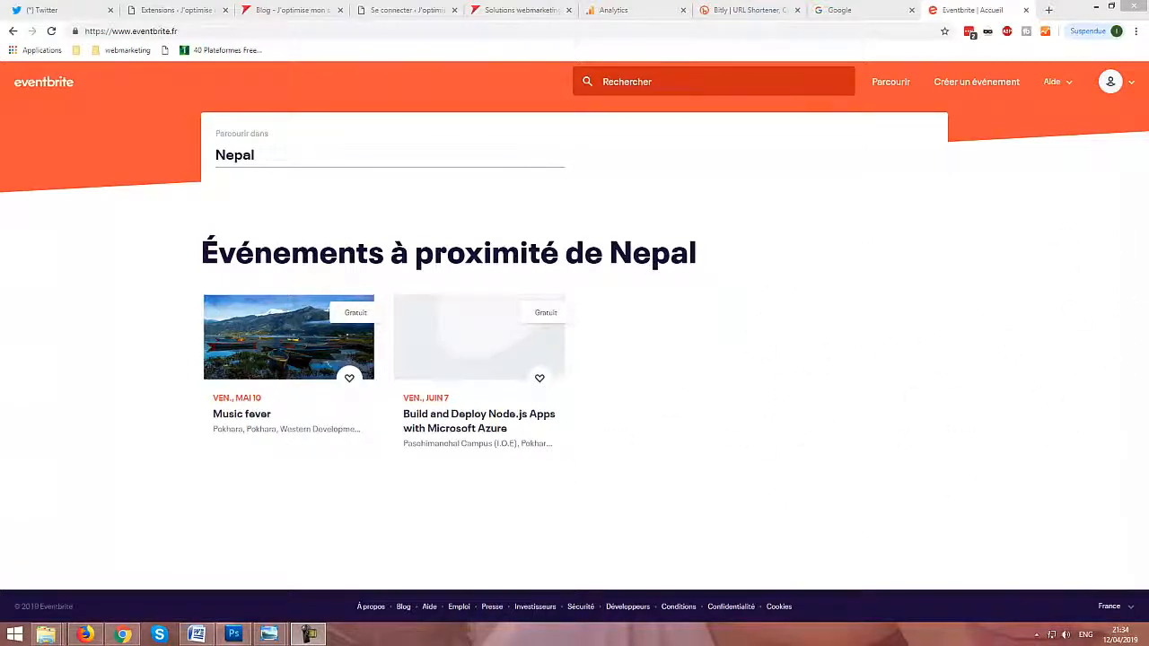
- Start creating a new event and name it "Rencontre webmasters"
mouse_move(1117, 81)
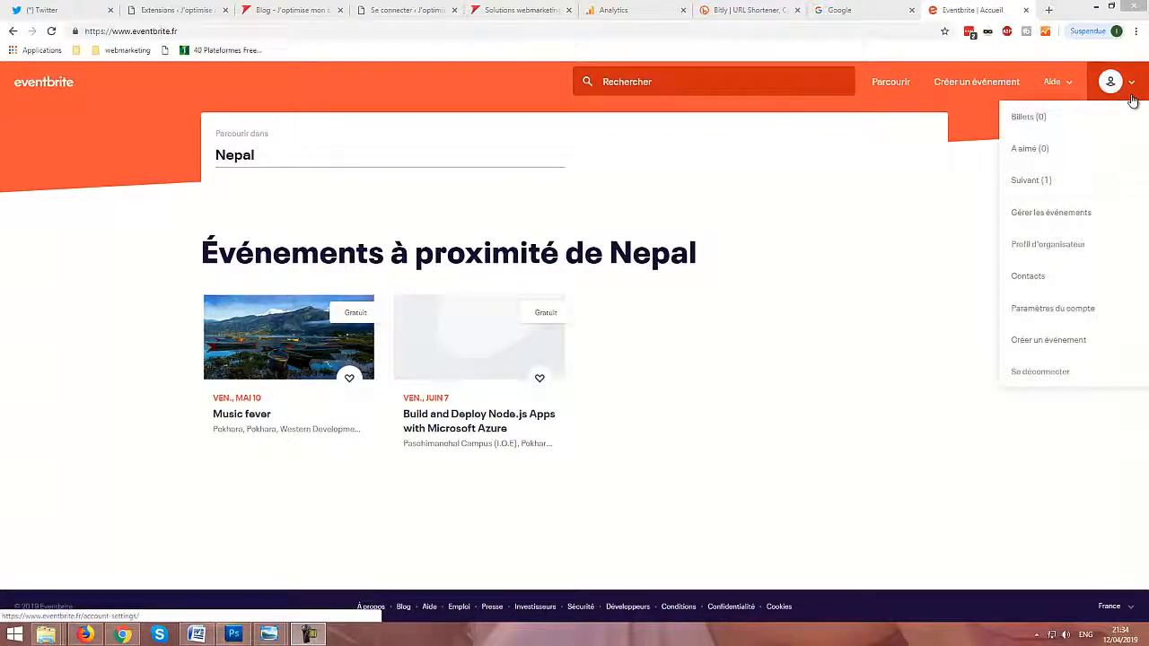
click(955, 87)
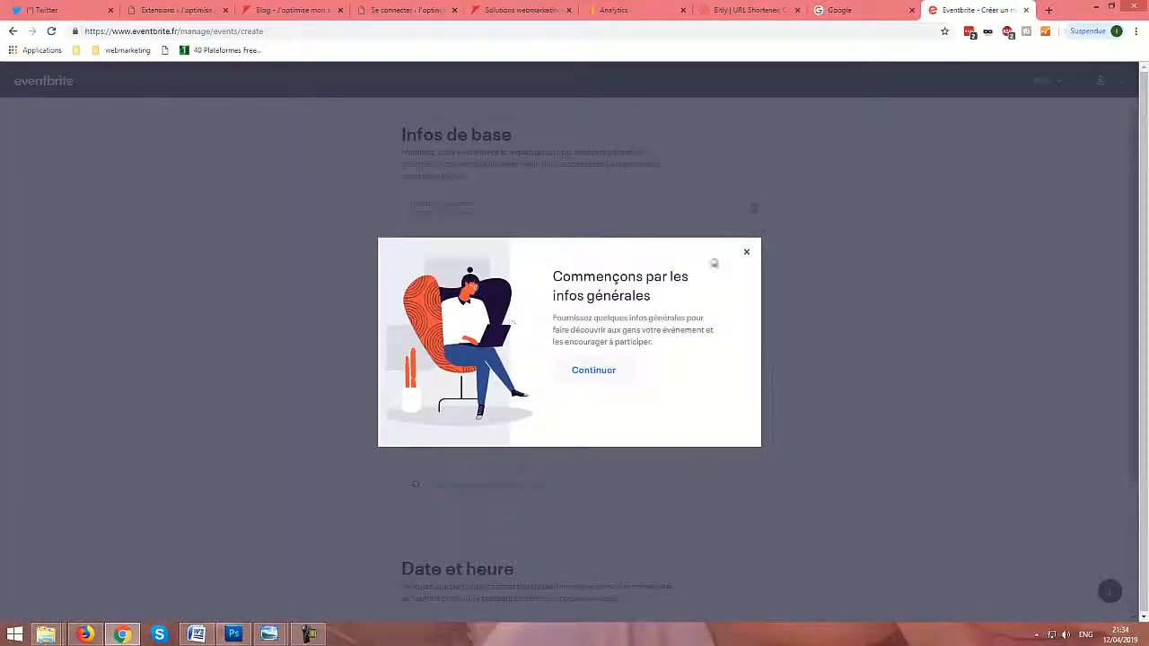
click(607, 372)
click(528, 208)
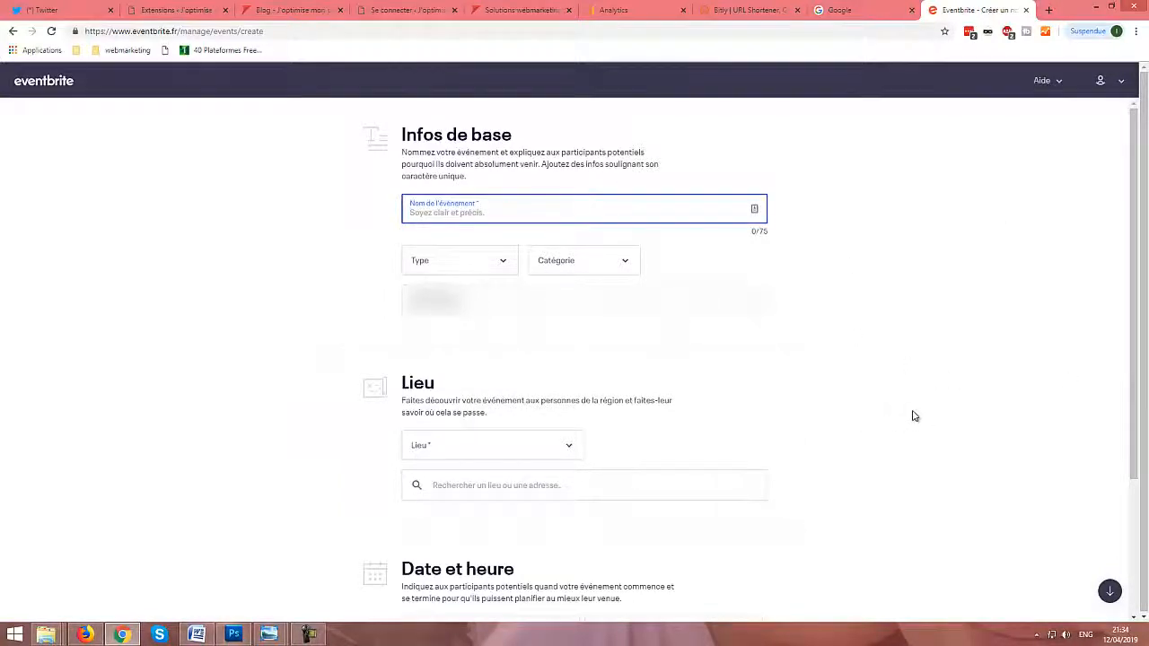
text(Rencon)
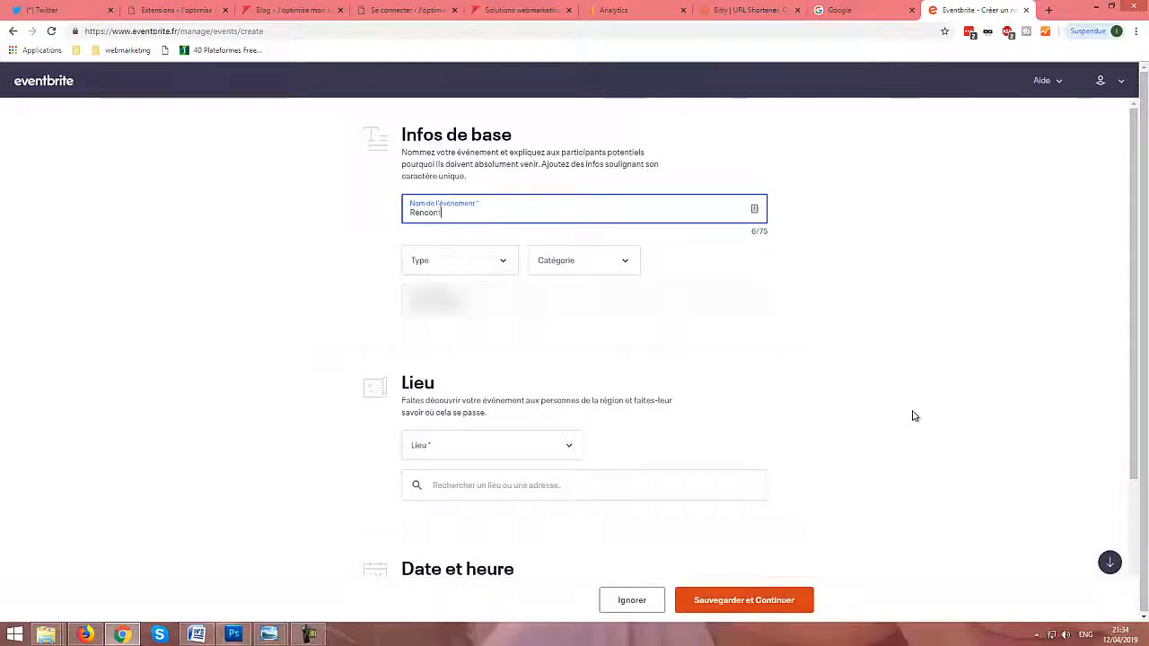
text(tre wel)
text(master)
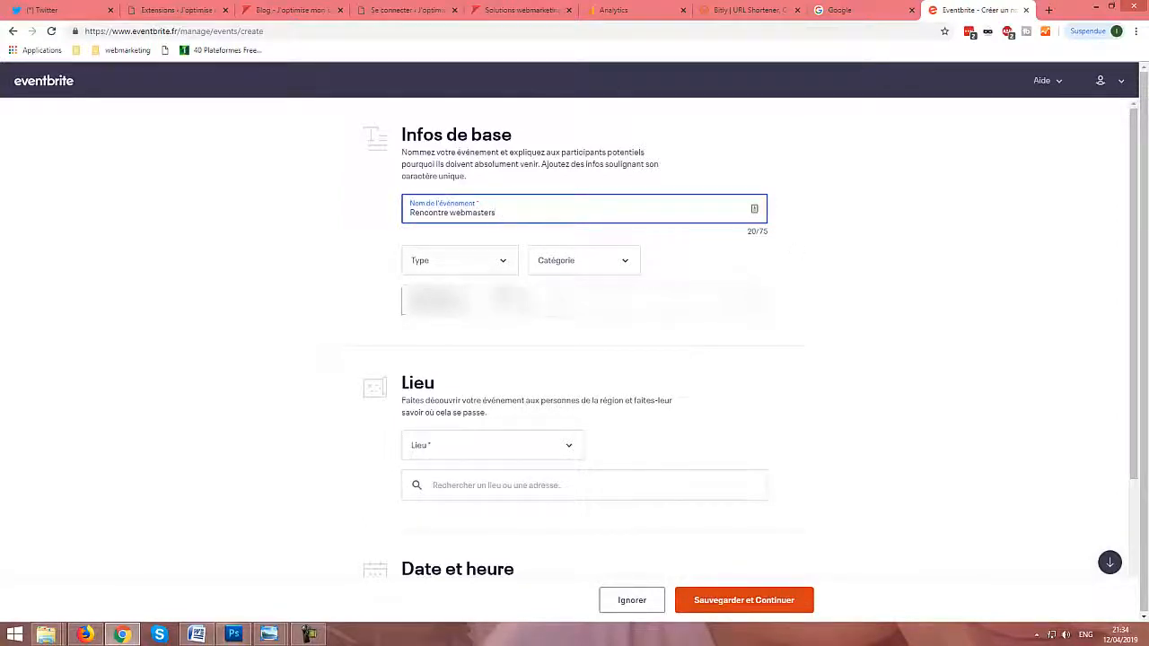
- Classify the event as type Conférence, category Événements professionnels and sub-category Startups et petites entreprises
click(481, 267)
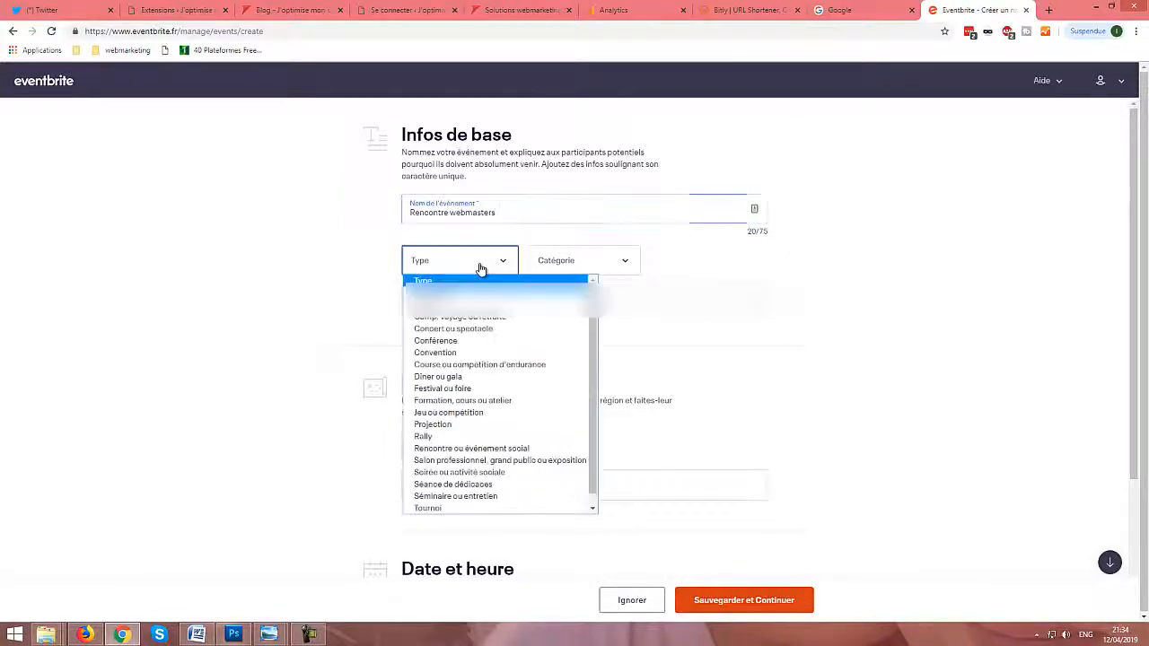
click(449, 342)
click(560, 261)
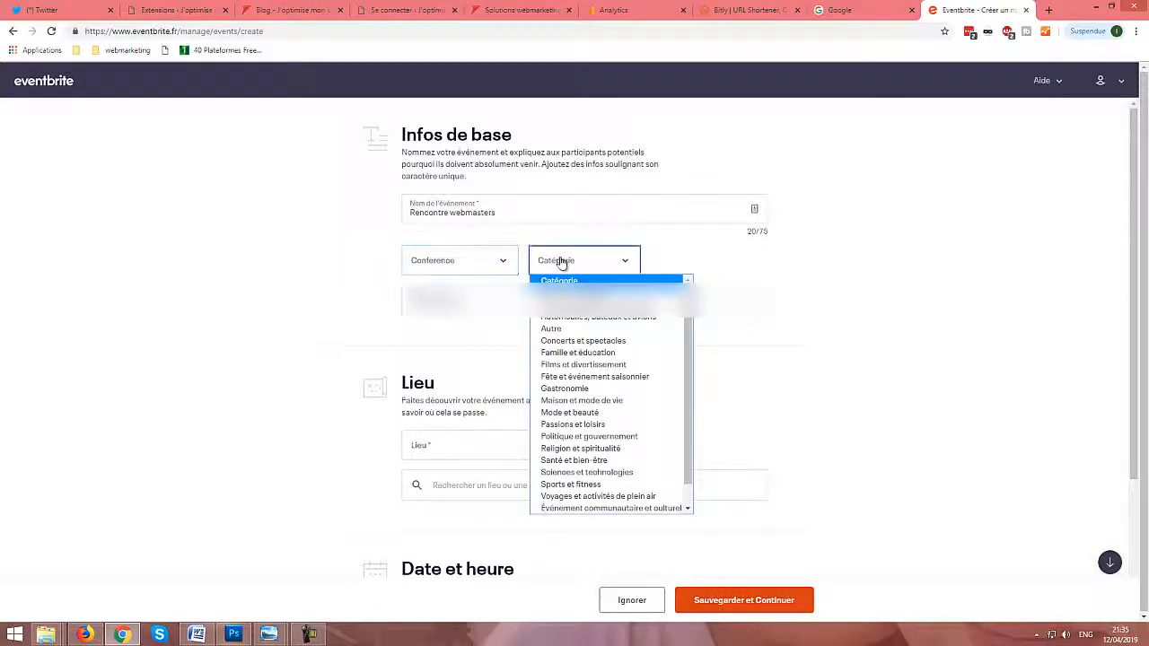
drag(678, 350, 684, 395)
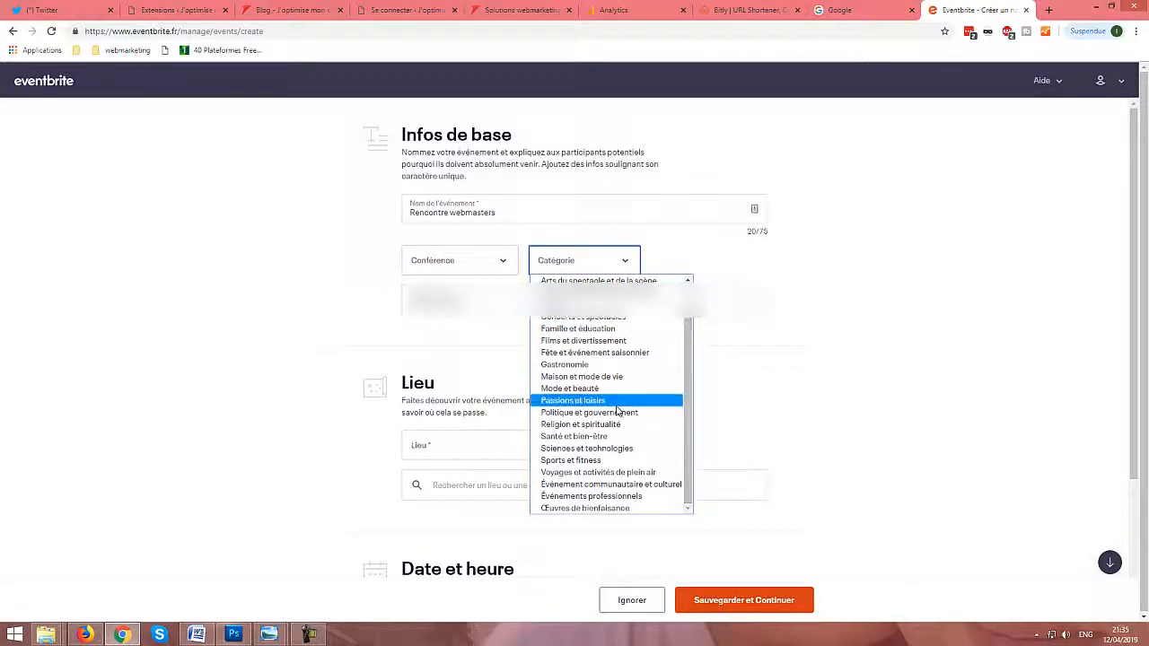
click(603, 498)
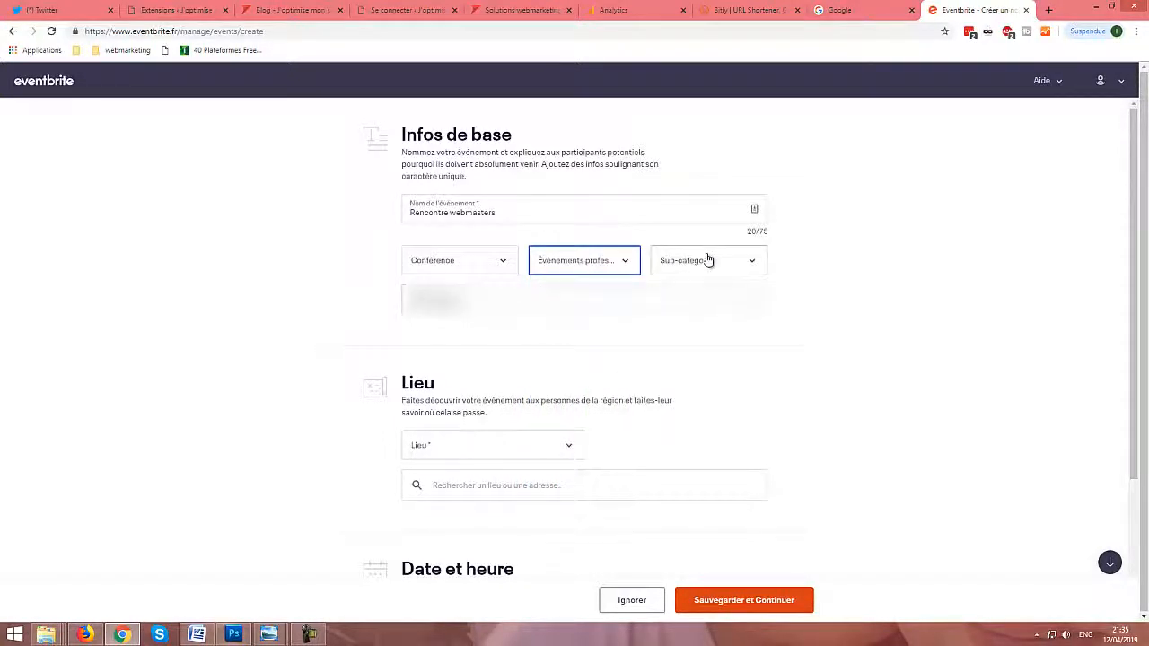
click(703, 264)
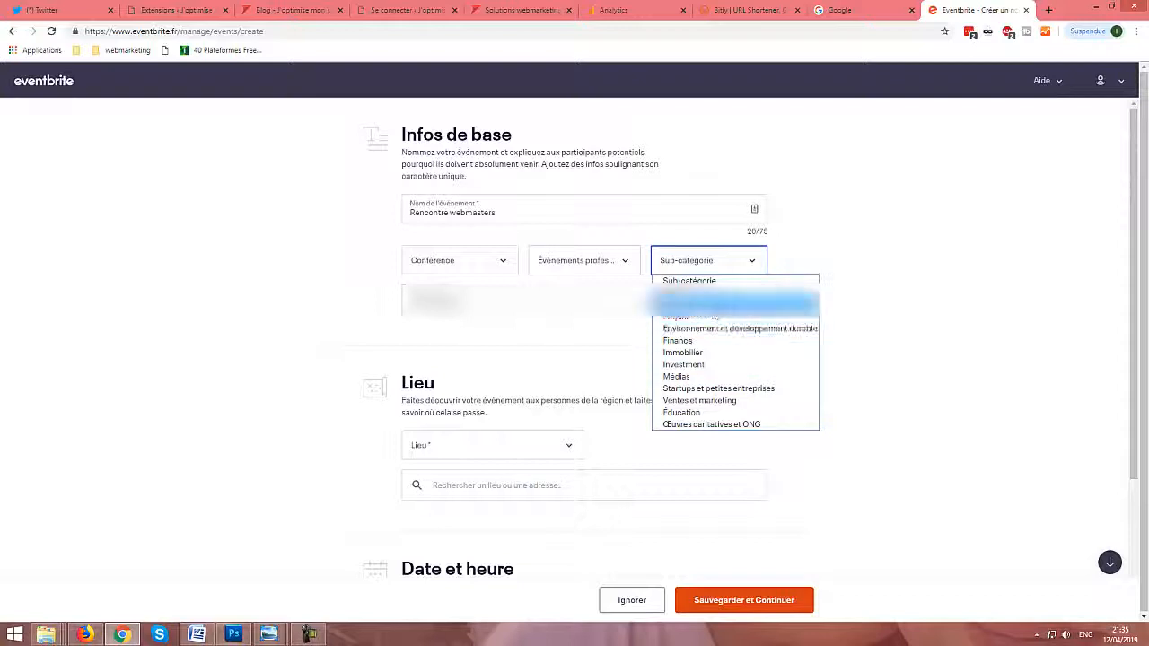
click(718, 388)
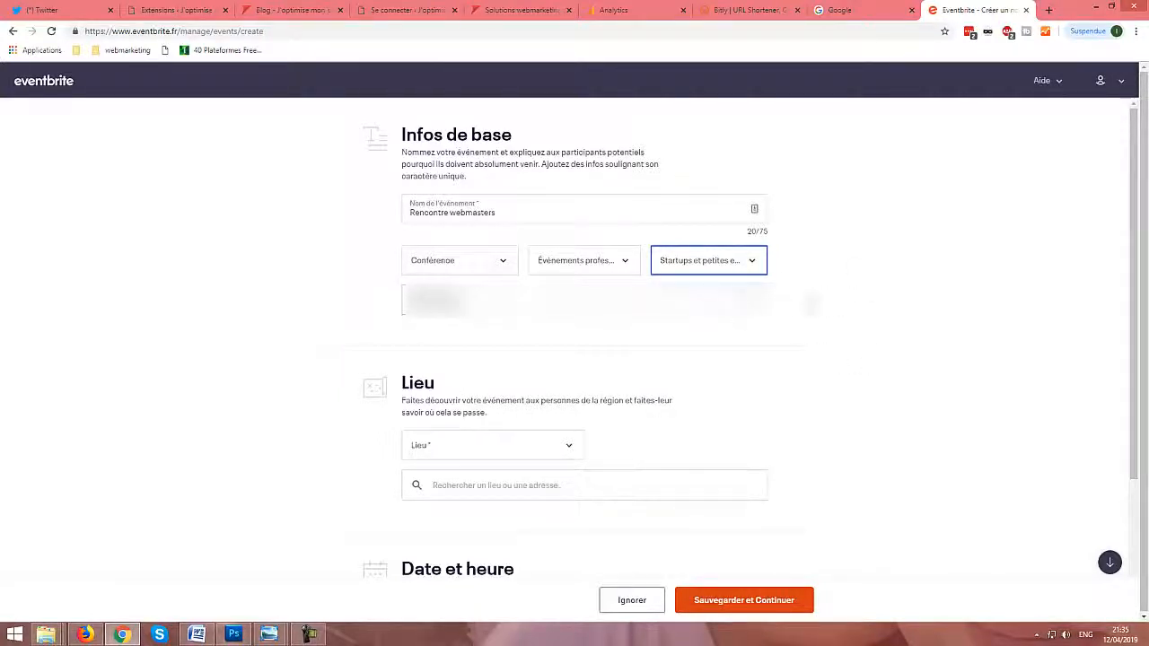
- Set the event location to a physical venue by searching for Paris and picking the suggested place
scroll(641, 475, down, 2)
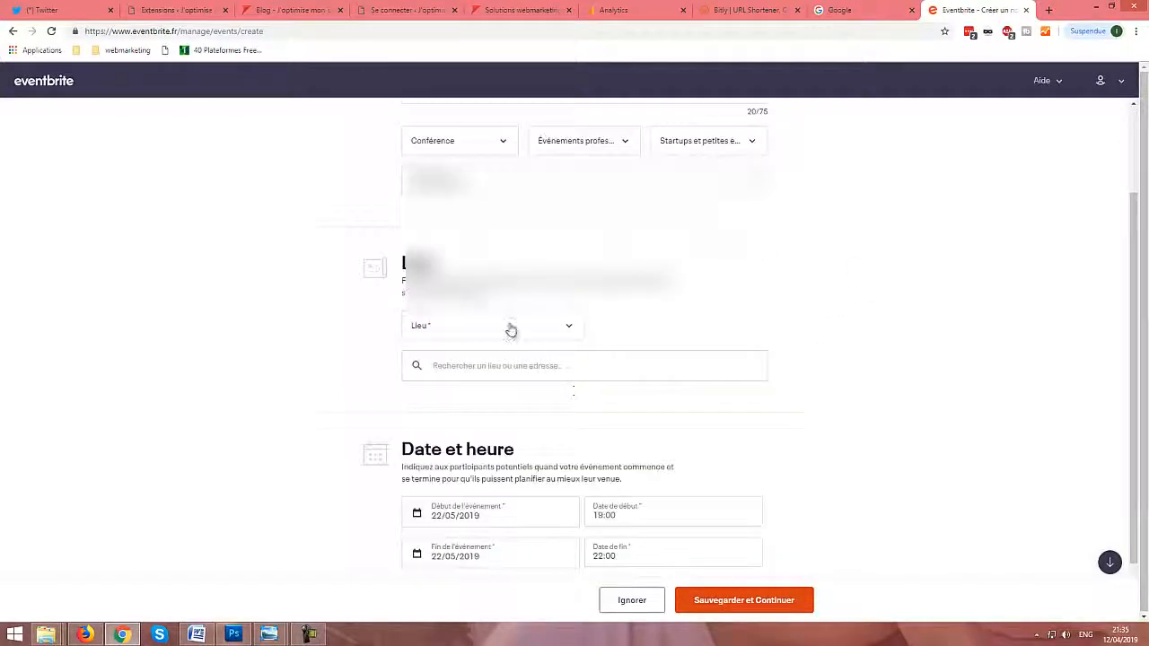
click(509, 326)
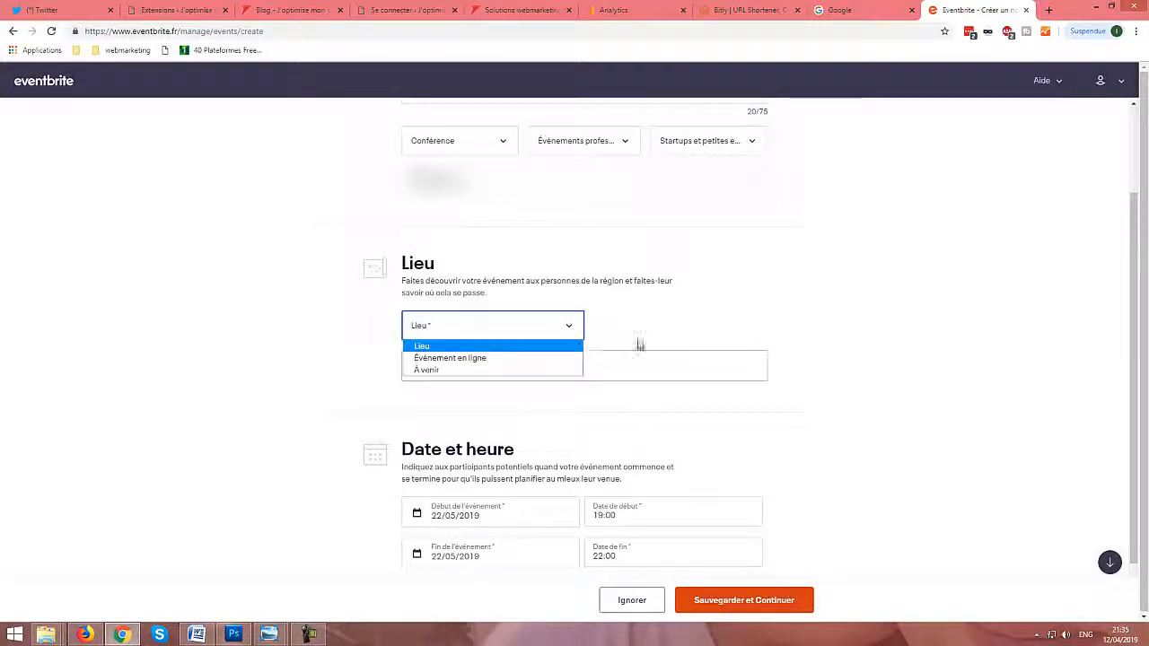
click(524, 345)
click(508, 361)
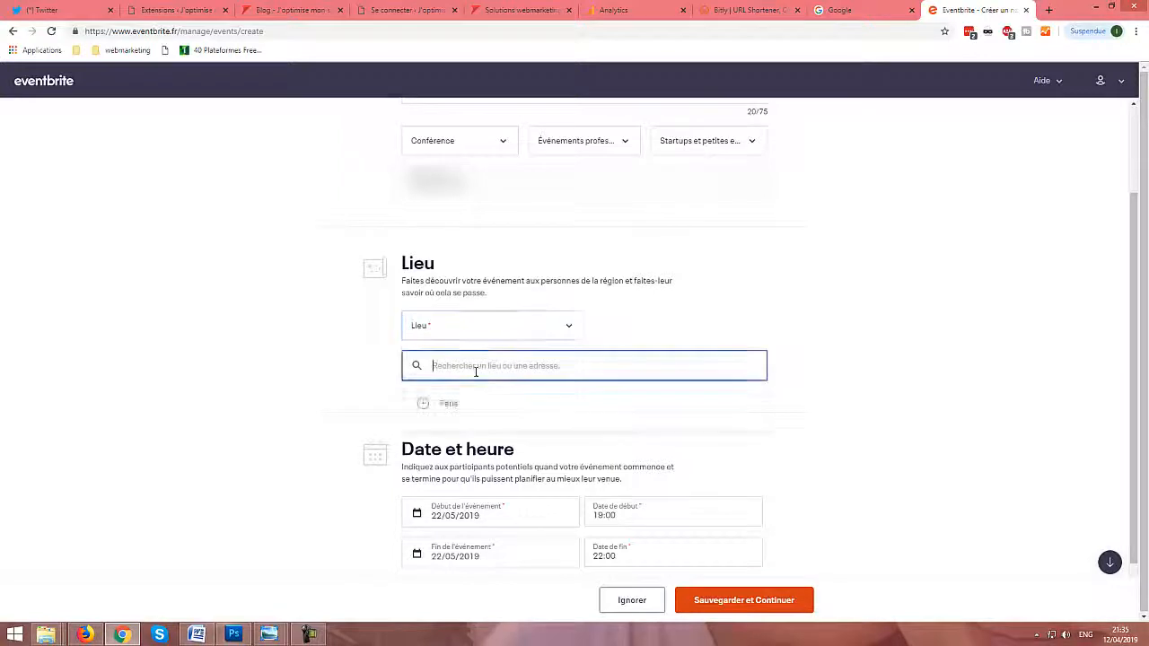
text(Paris)
click(448, 406)
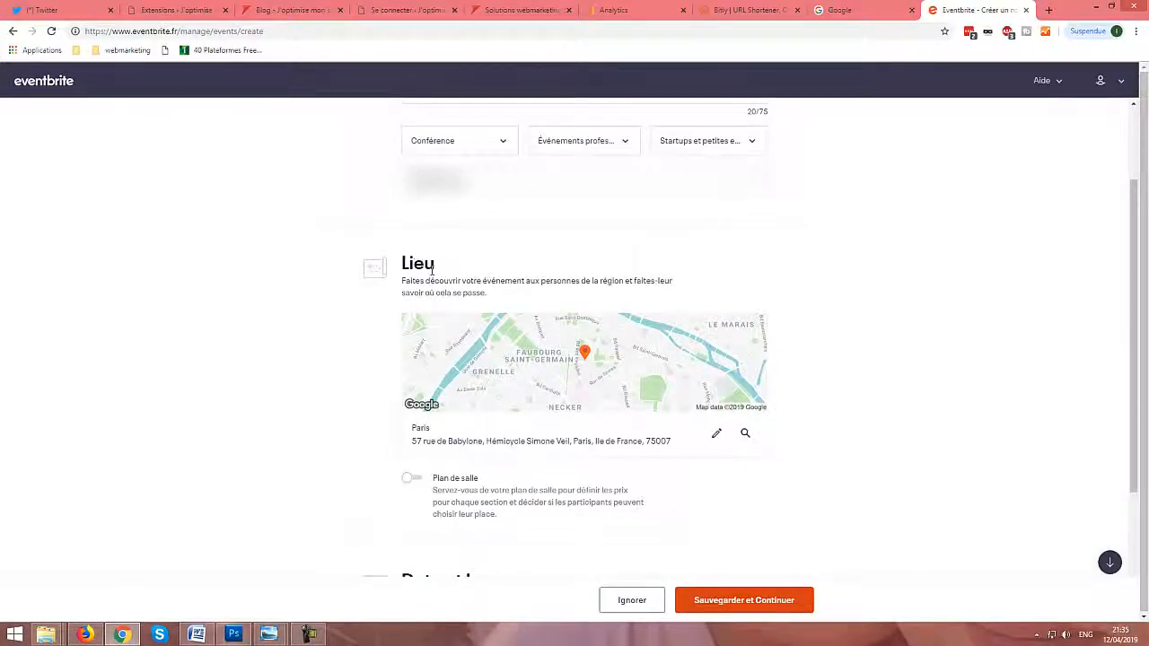
right_click(746, 319)
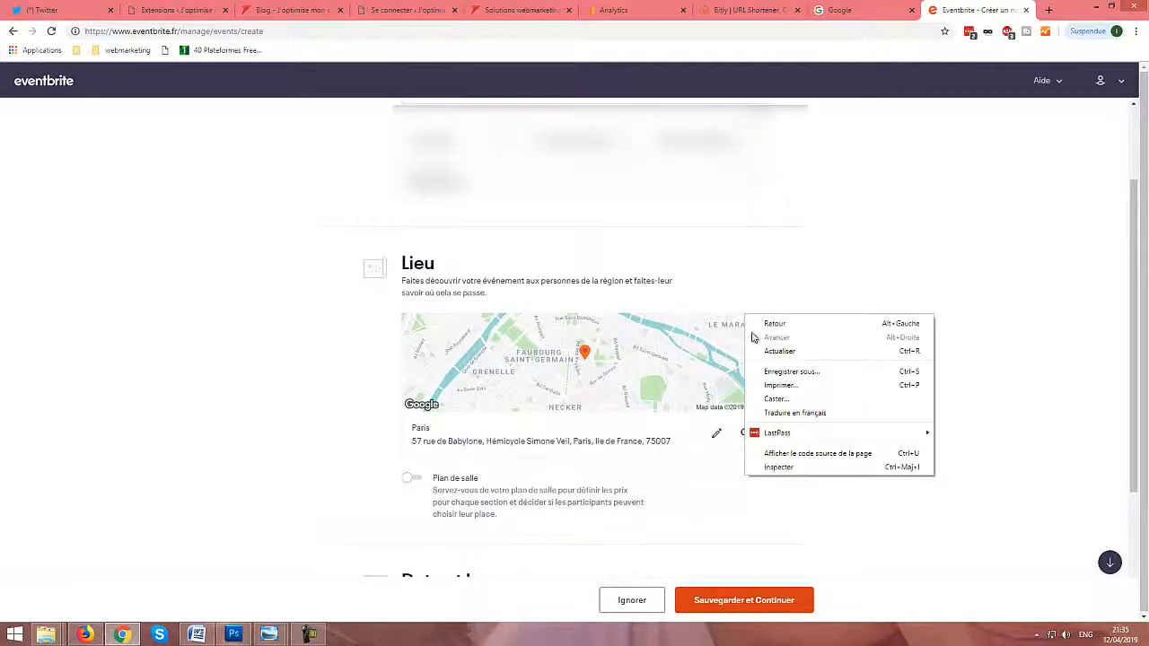
click(995, 307)
- Change the event location to Événement en ligne
scroll(853, 332, down, 1)
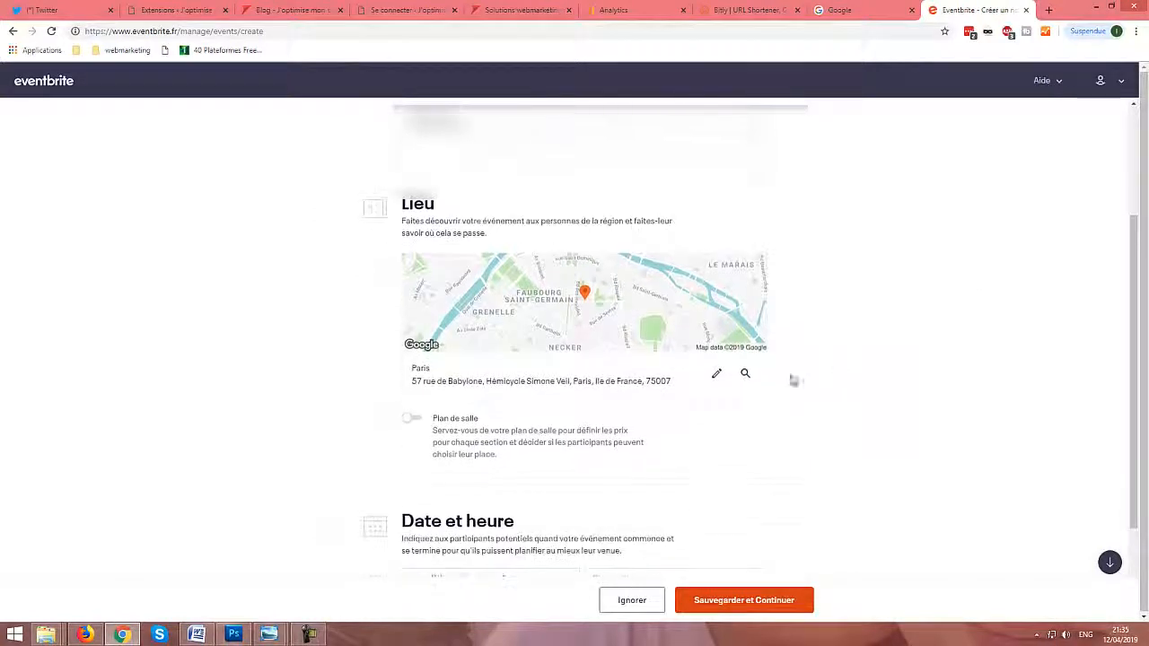
click(718, 376)
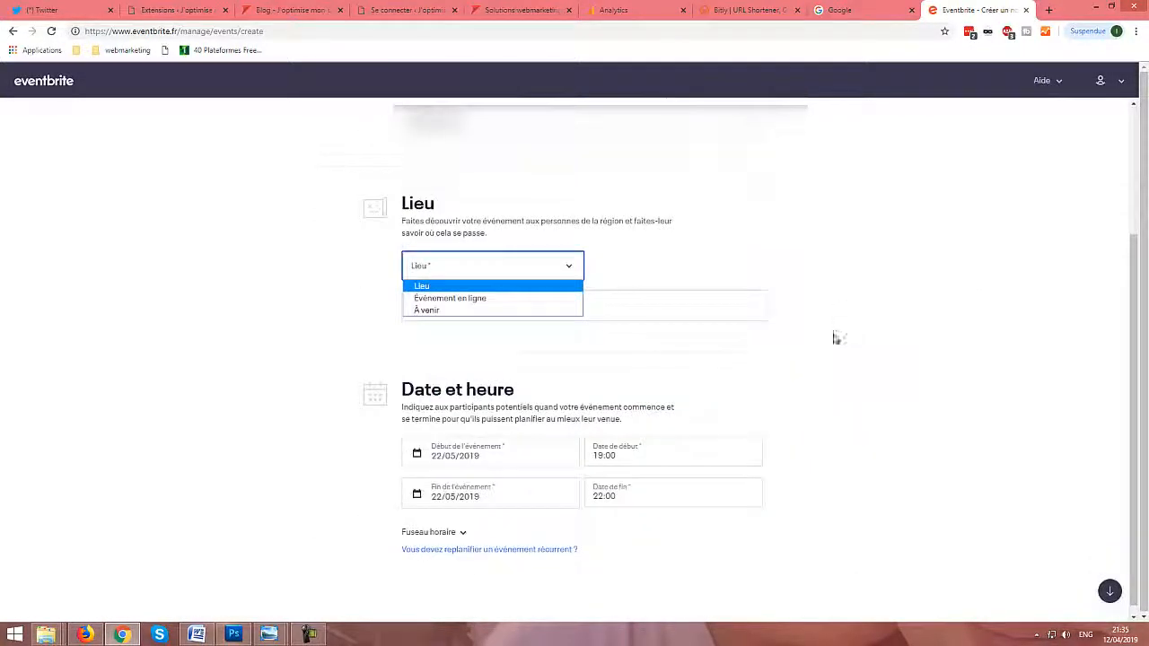
click(497, 299)
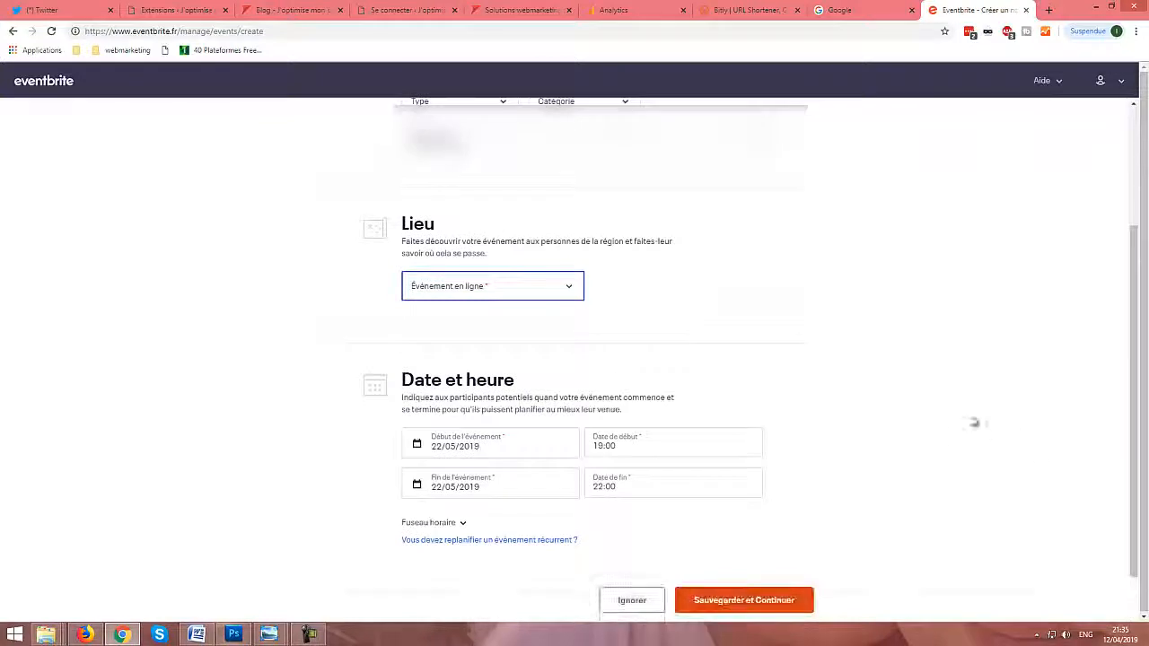
click(688, 302)
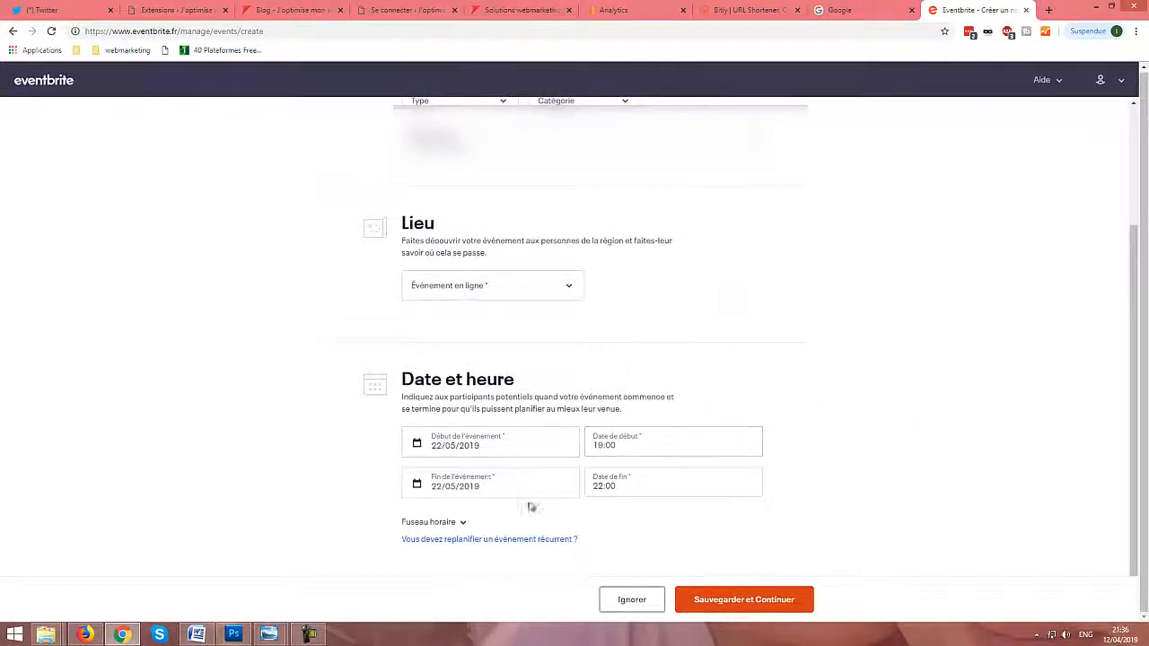
- Set the event's start date to 29/05/2019
click(463, 451)
scroll(544, 583, down, 1)
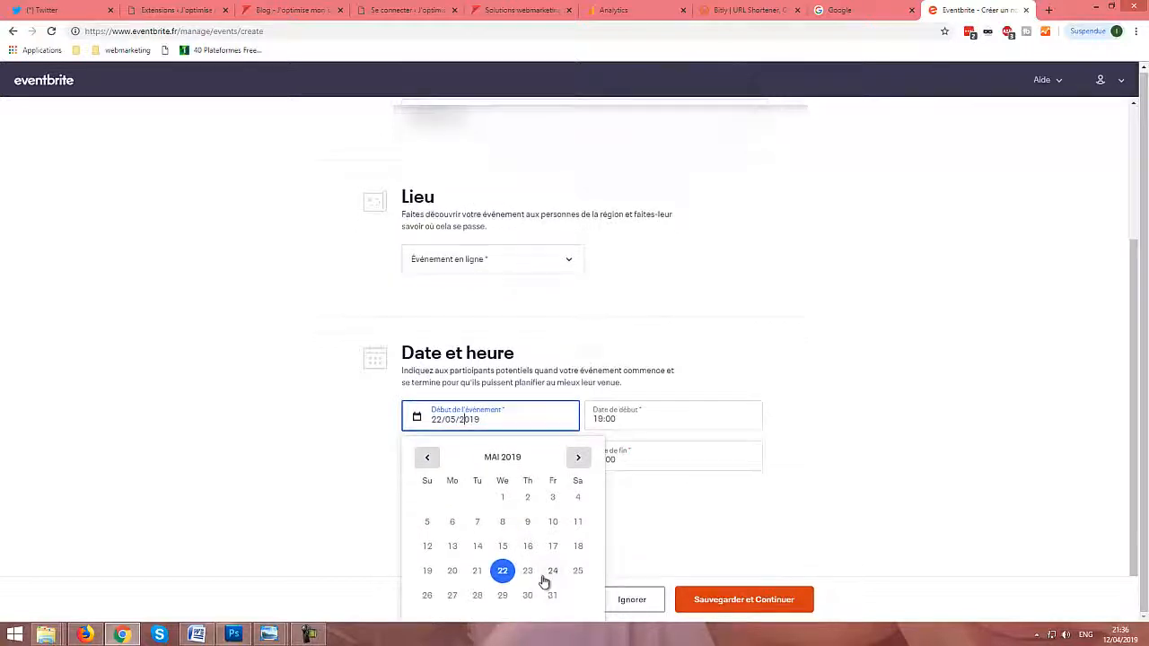
click(504, 597)
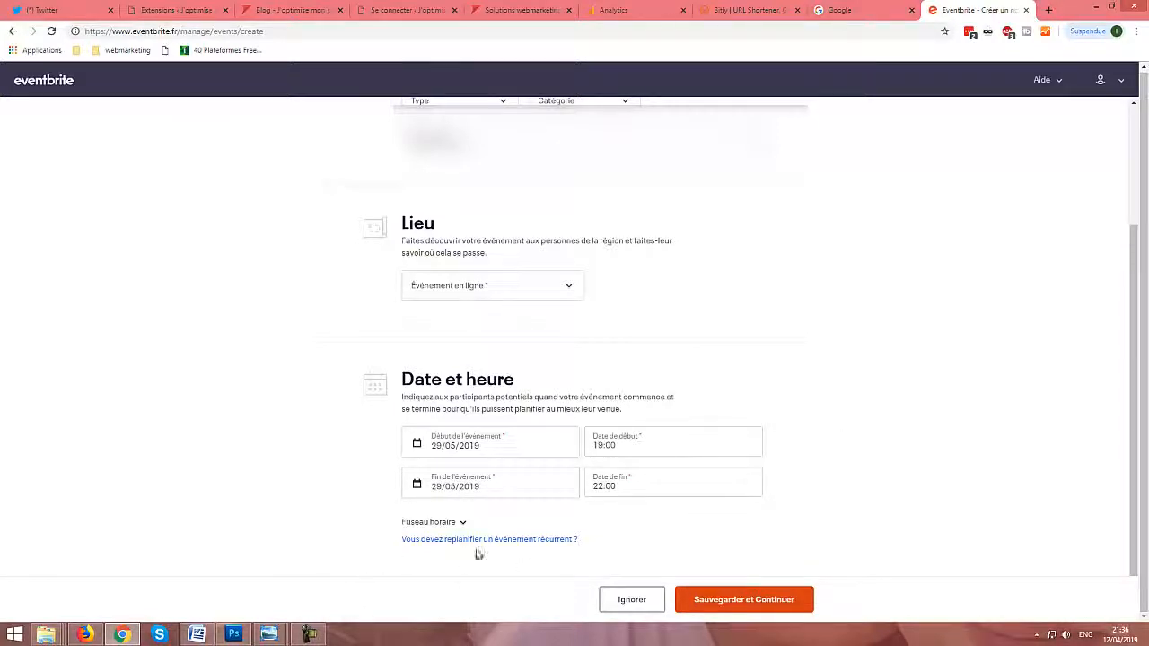
- Set the event's time zone to (GMT+0200) heure : France, and save the basic information to continue
click(437, 523)
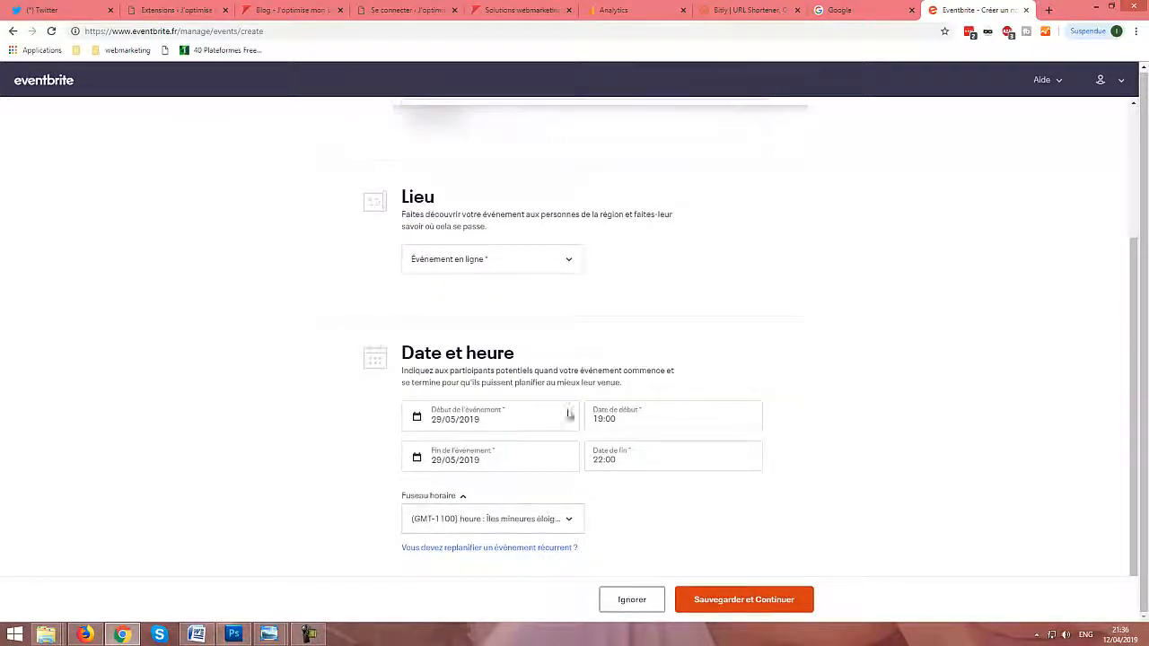
click(569, 521)
click(783, 366)
click(565, 521)
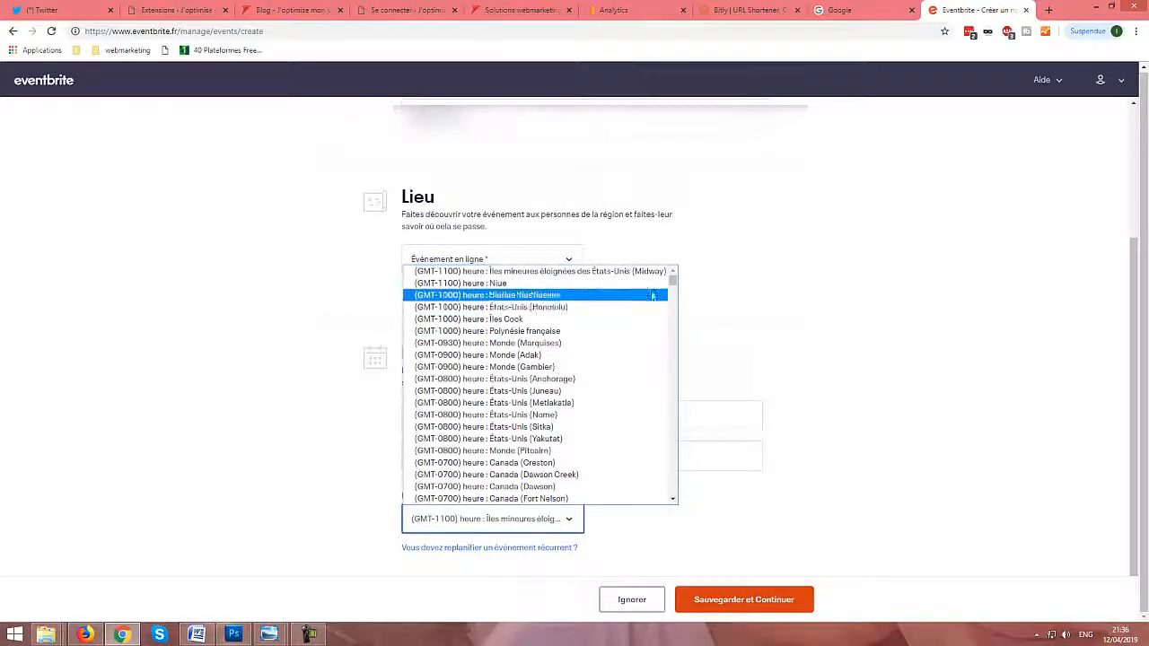
drag(673, 280, 665, 385)
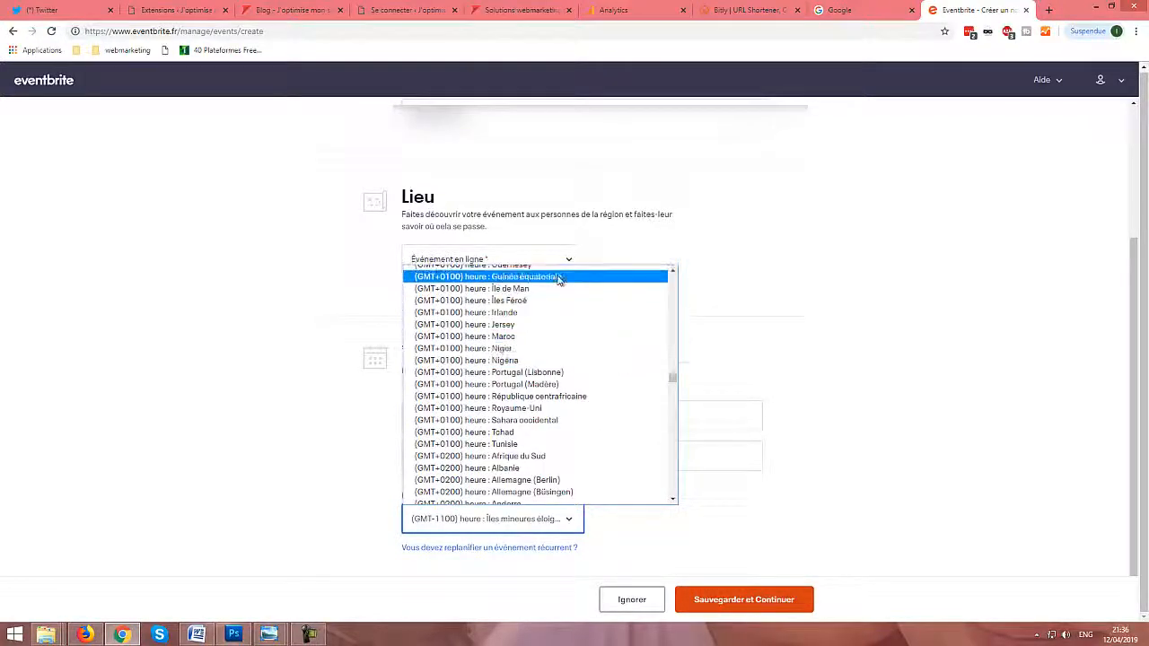
scroll(526, 404, up, 3)
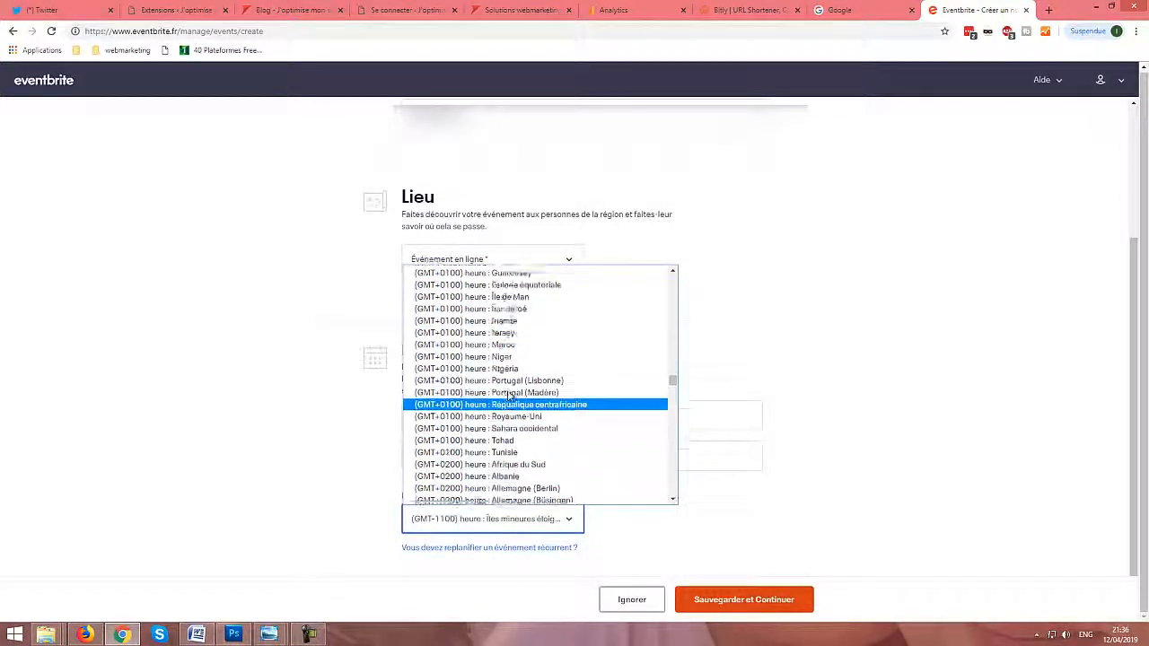
scroll(519, 431, down, 8)
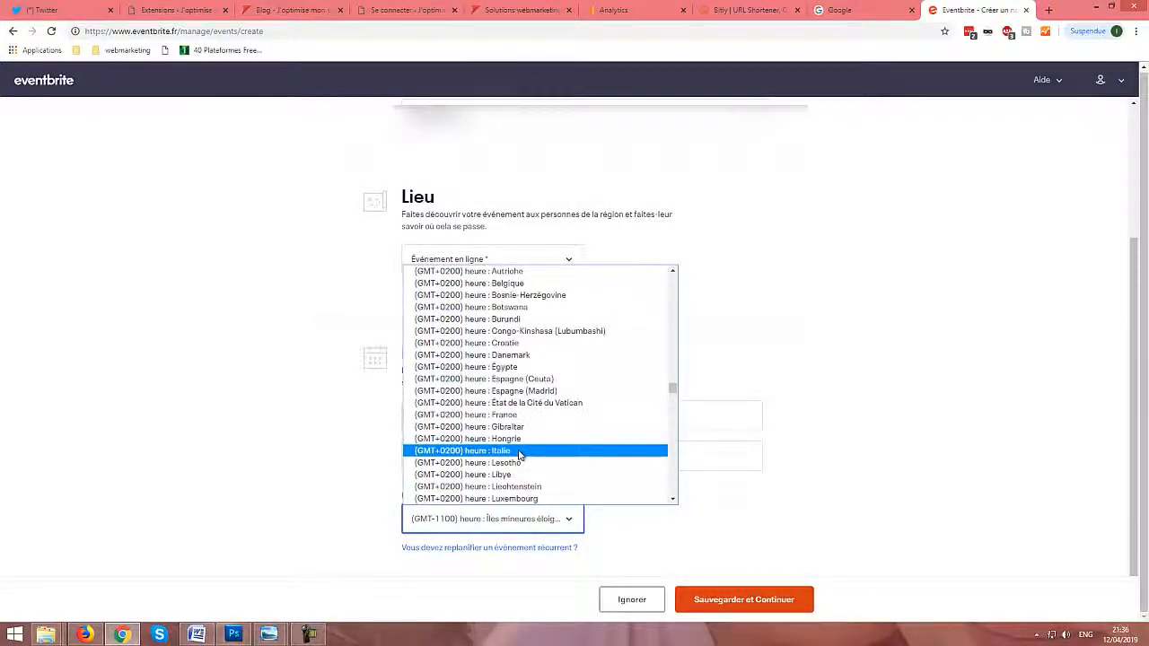
click(507, 415)
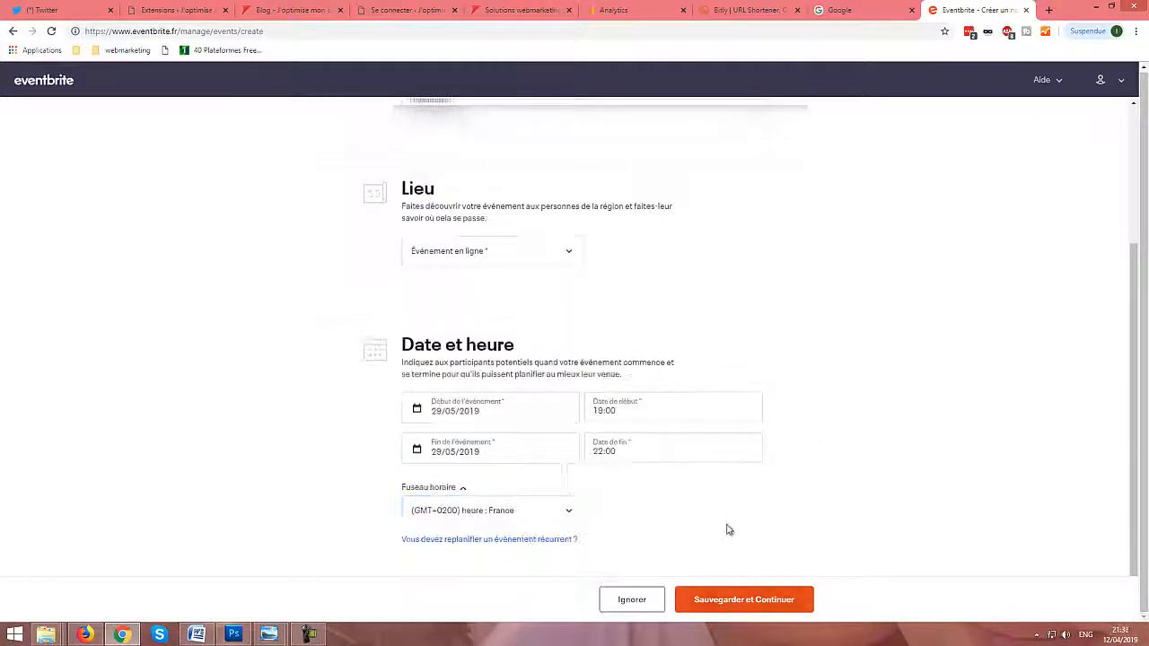
click(714, 602)
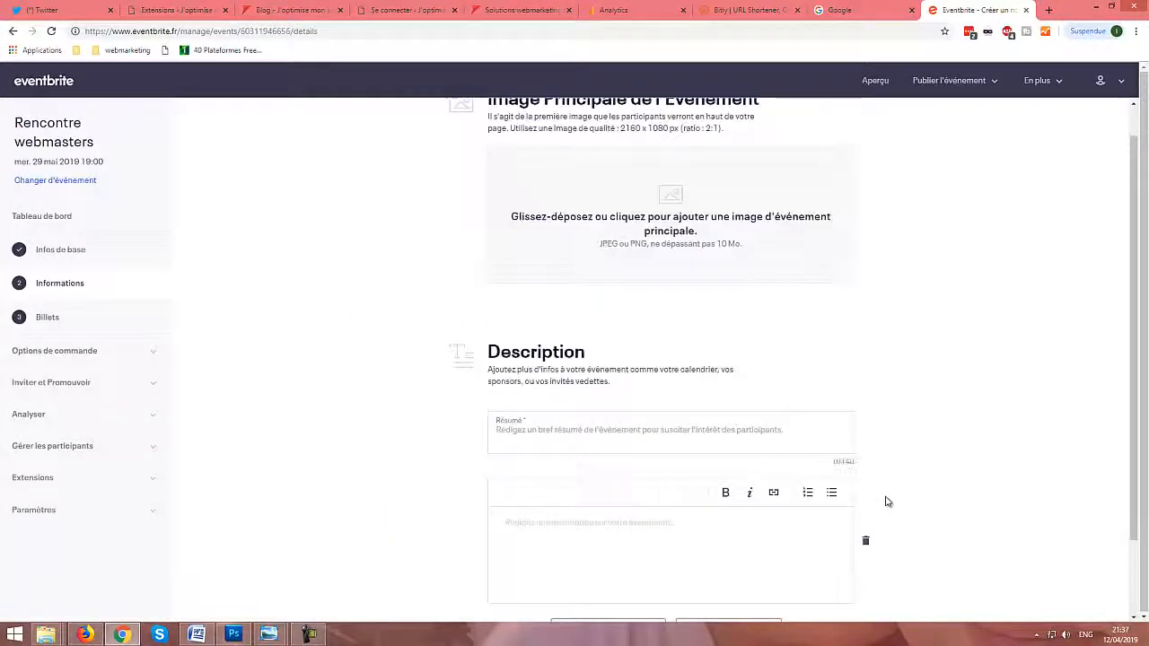
- Add the image Comment-sauver-tes-miches-lors-d'un-conflit-client from the "no fat" folder as the main event image and shift its crop area upward
scroll(844, 467, up, 1)
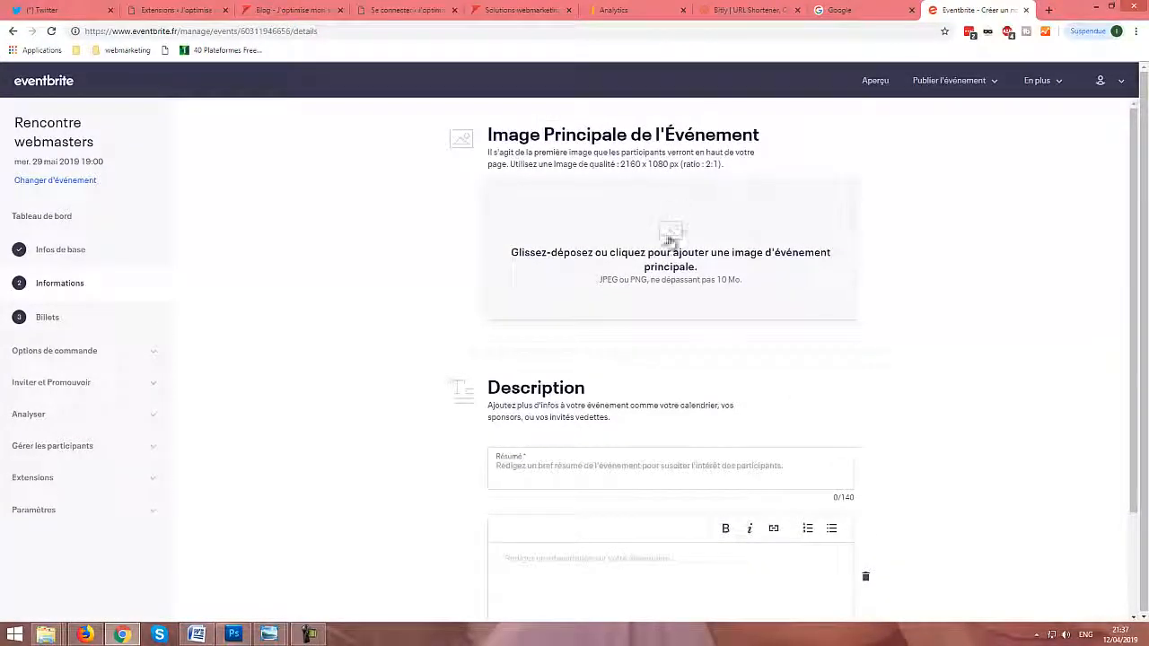
mouse_move(46, 635)
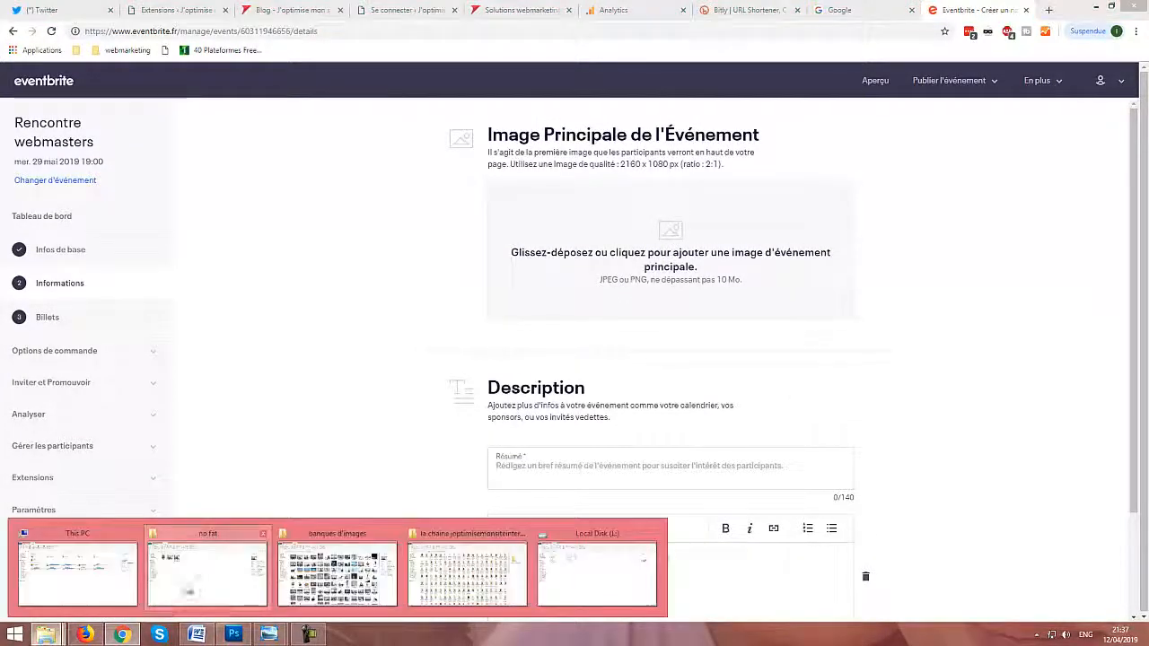
click(208, 569)
click(277, 151)
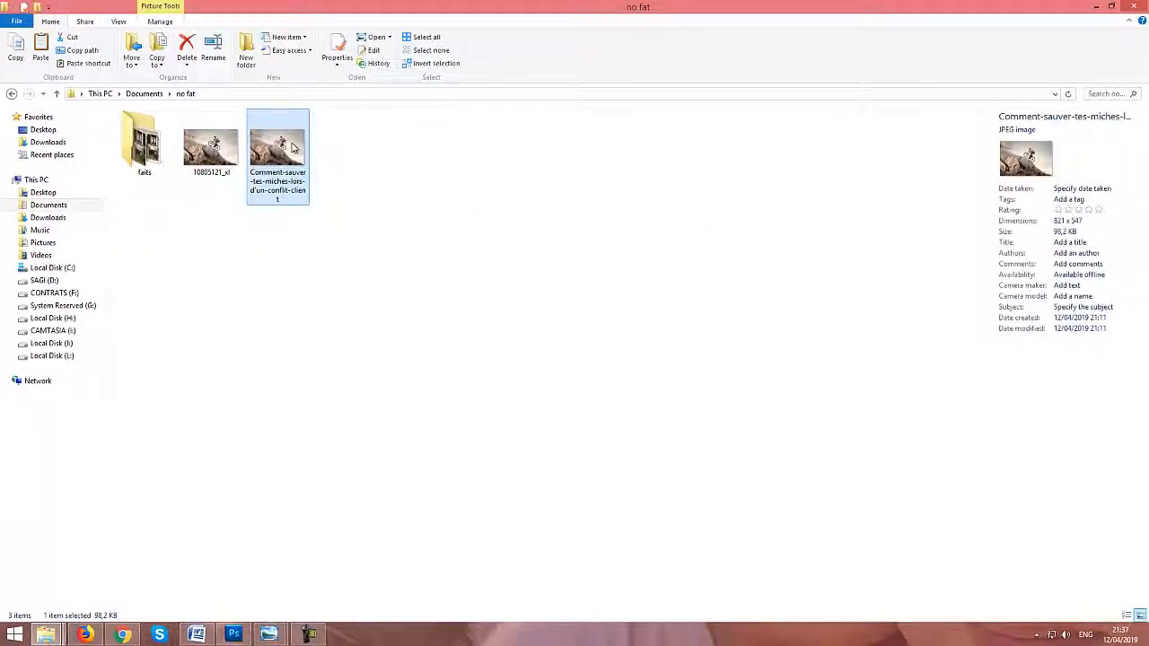
drag(292, 148, 700, 281)
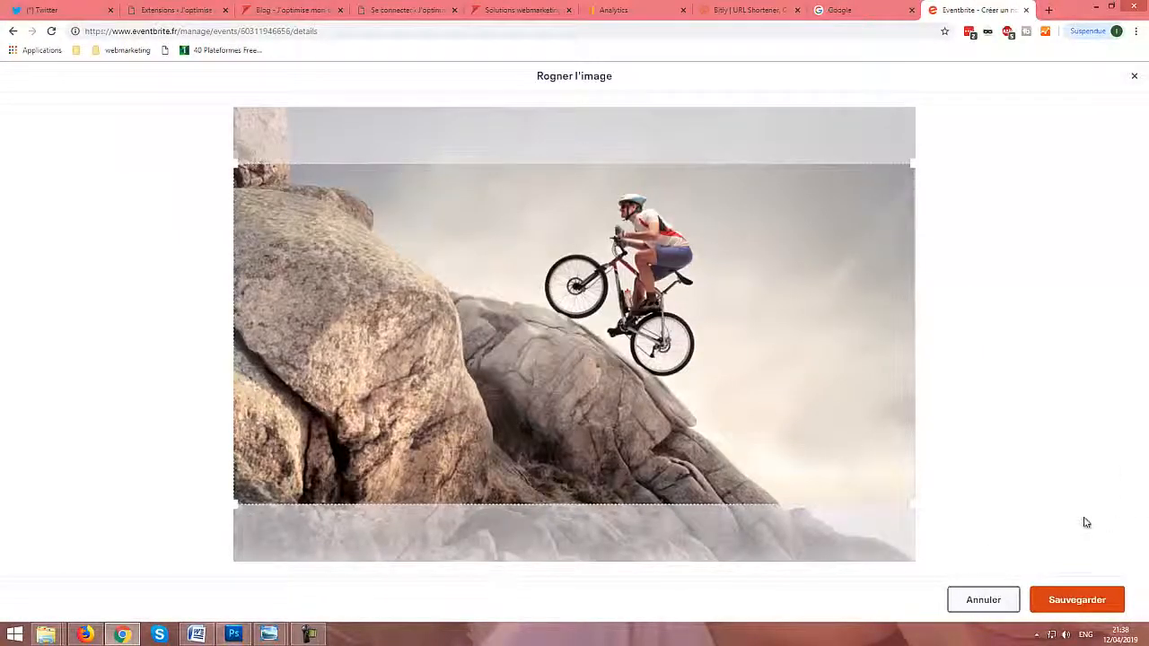
drag(676, 276, 675, 239)
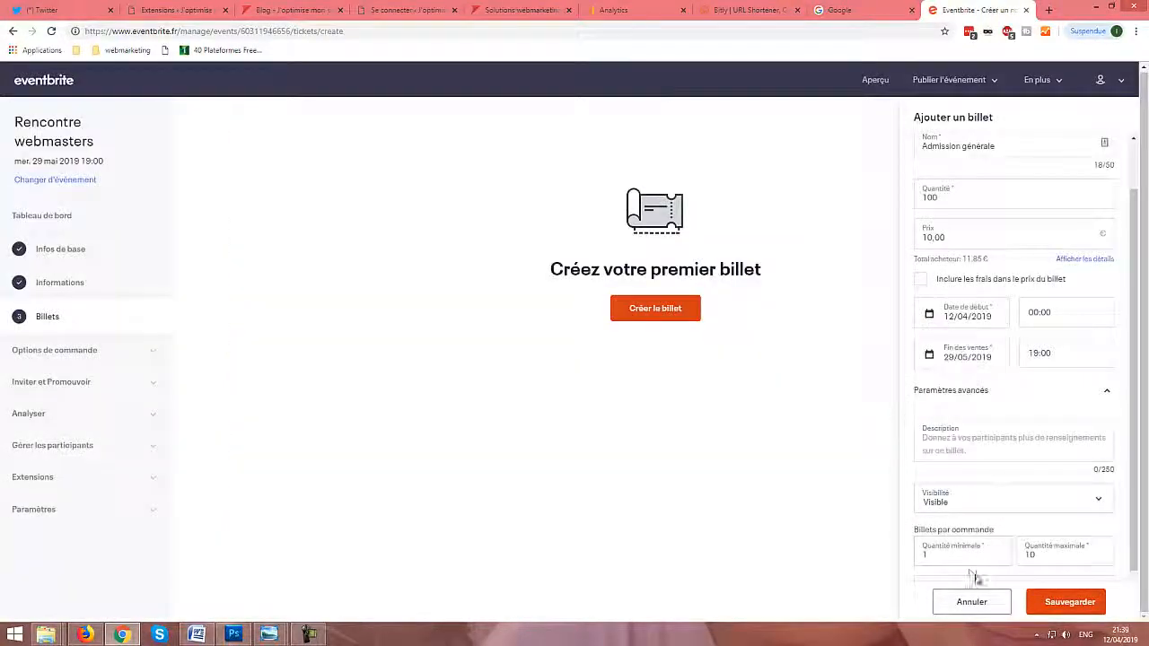
- Save the Admission générale ticket and confirm France as the payment country and EUR as the currency
click(952, 555)
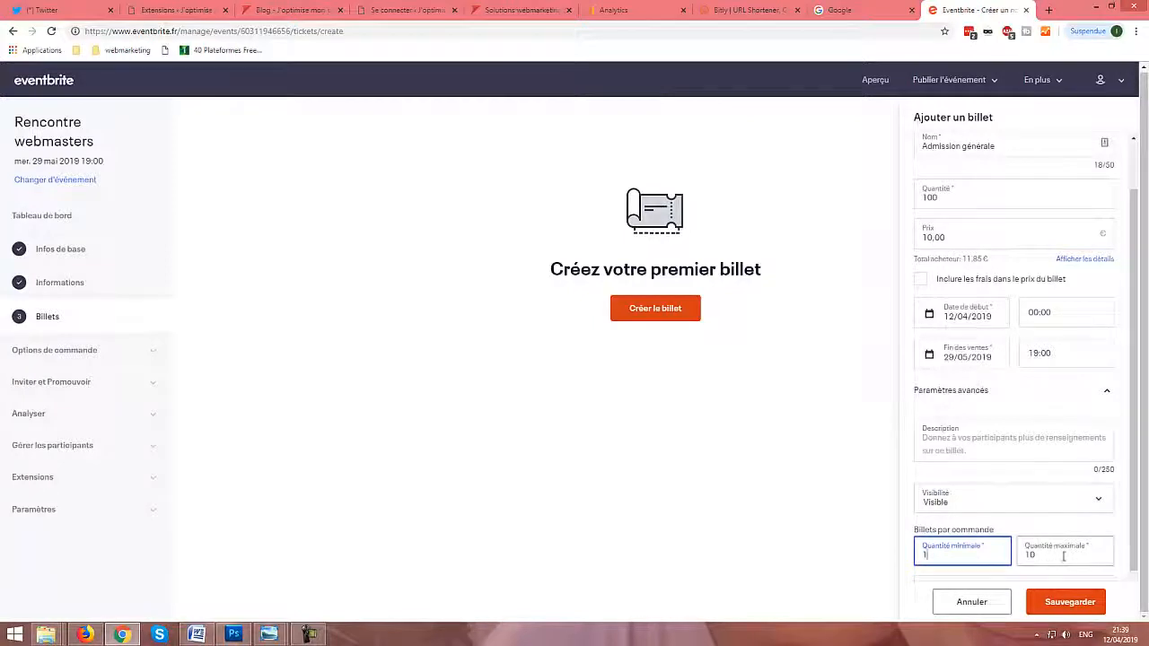
click(1068, 601)
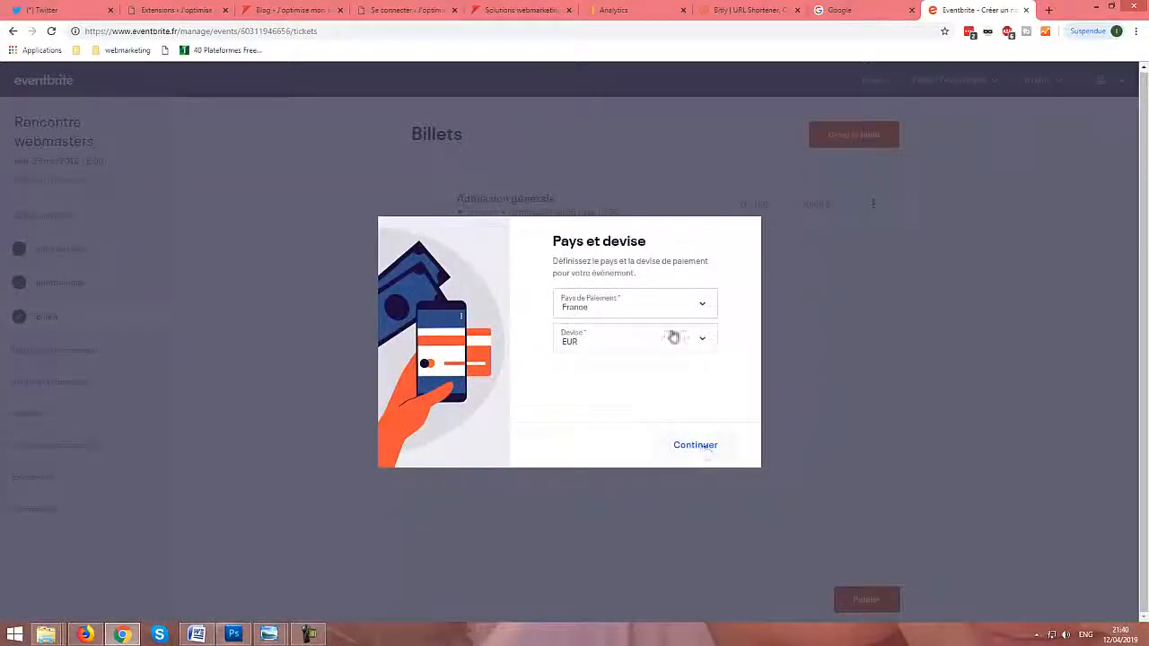
click(701, 447)
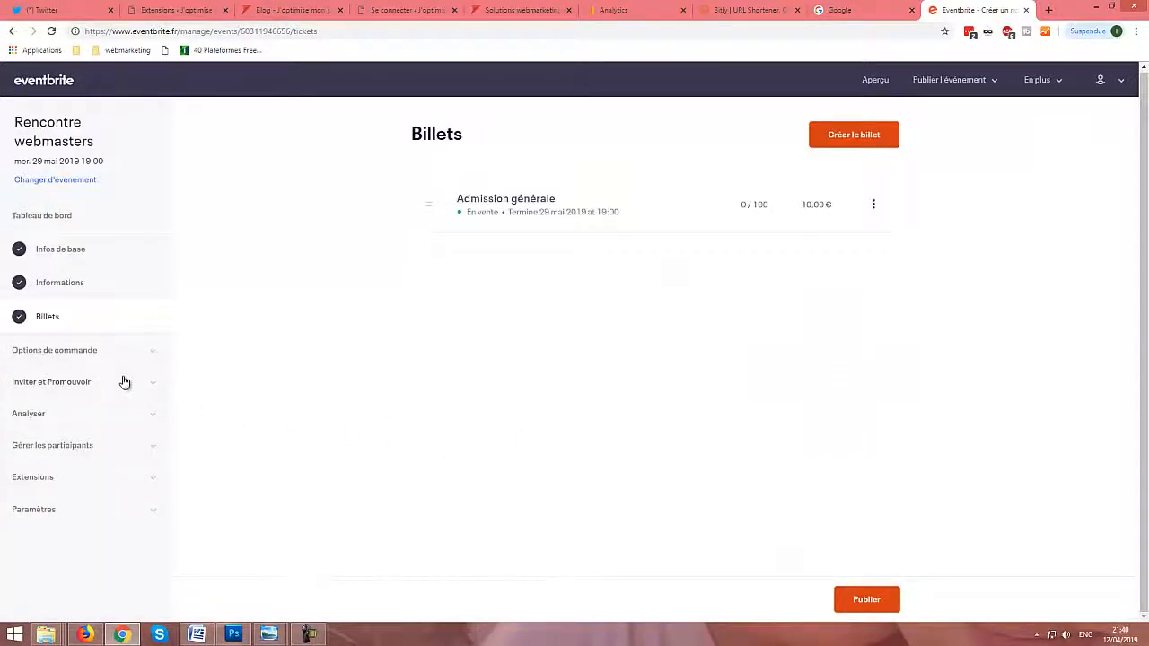
- Enter "jm.jk./k" as the participant instructions in the event's order form and save the form
click(96, 361)
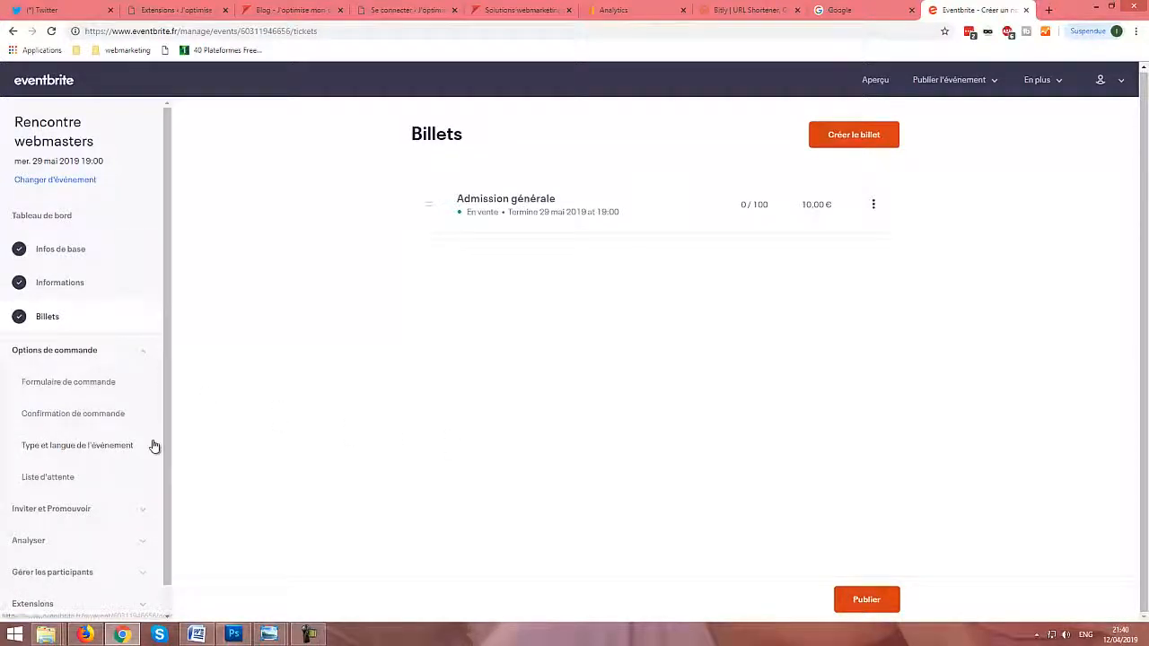
click(79, 384)
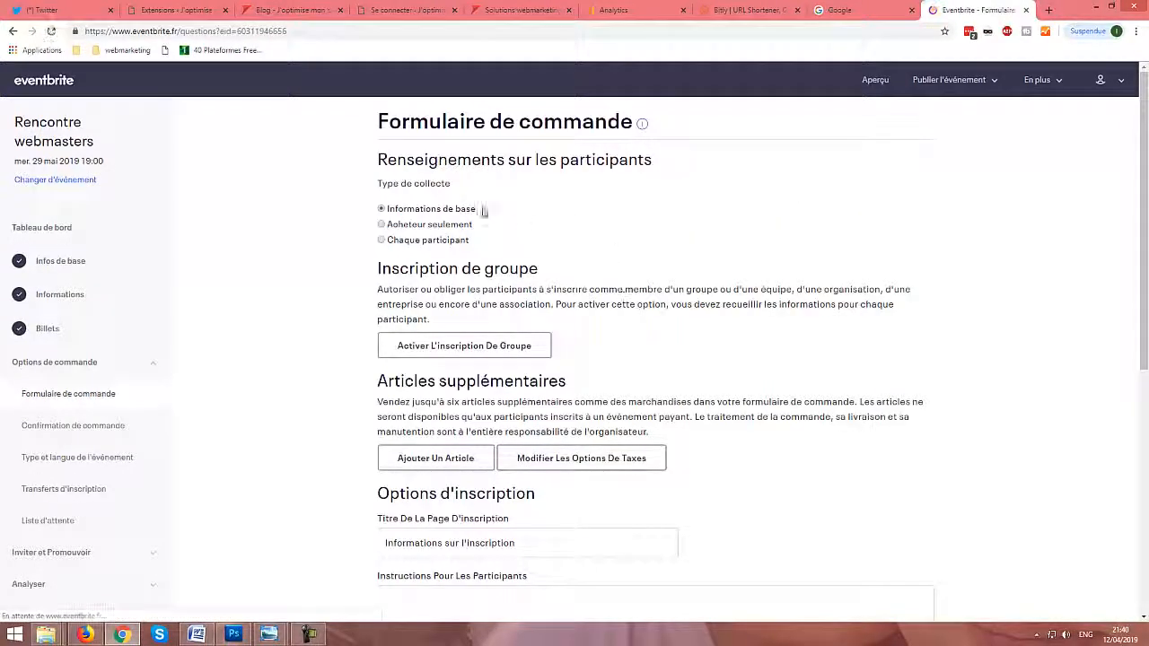
scroll(653, 337, down, 1)
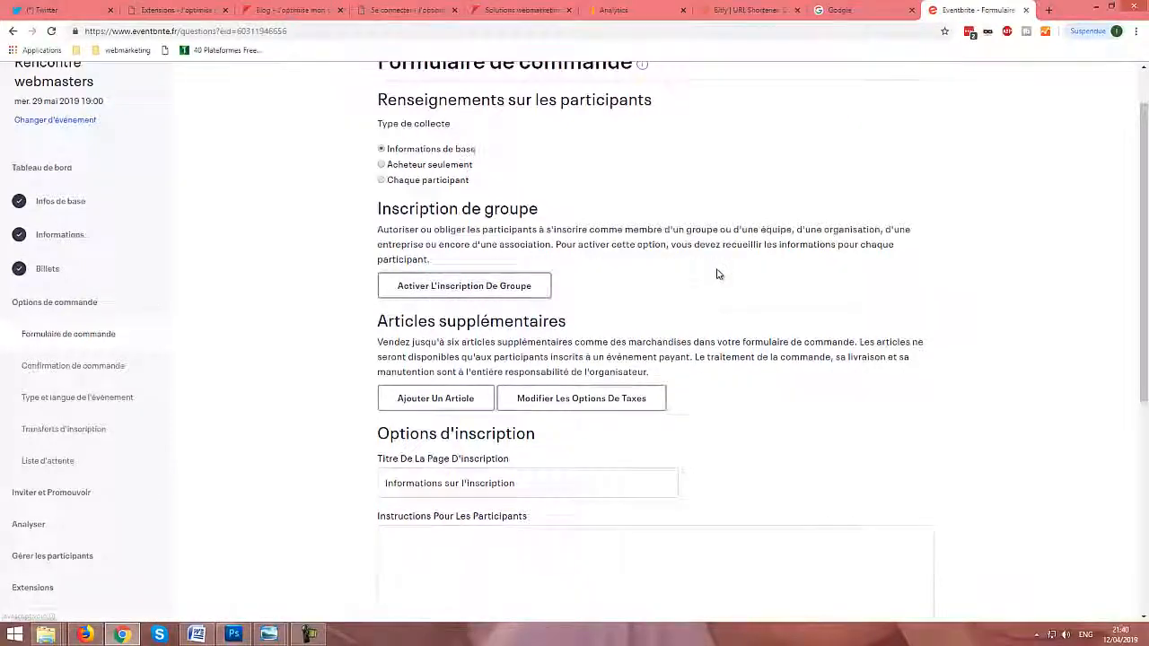
scroll(716, 300, down, 3)
click(541, 325)
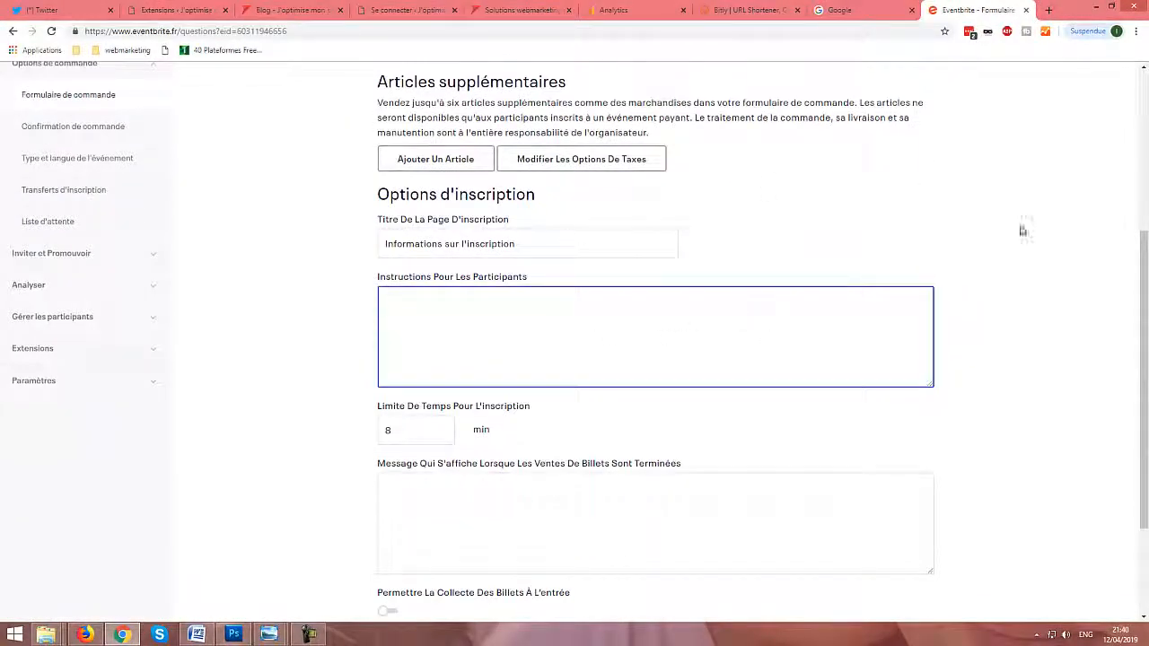
scroll(1021, 228, down, 2)
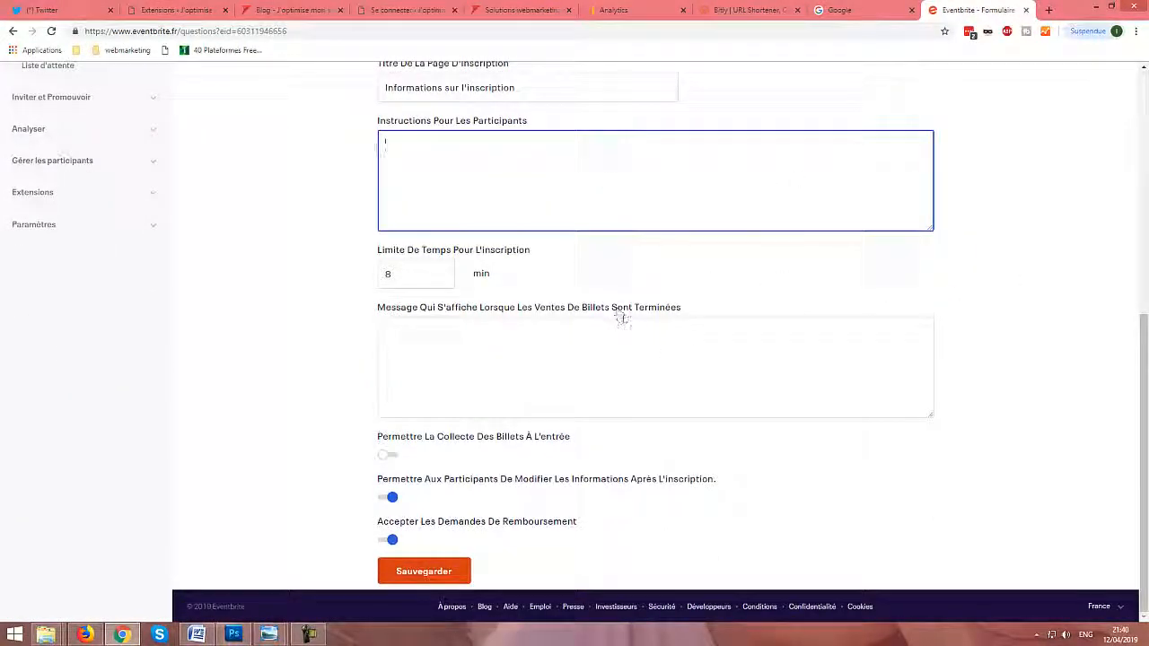
scroll(681, 440, up, 1)
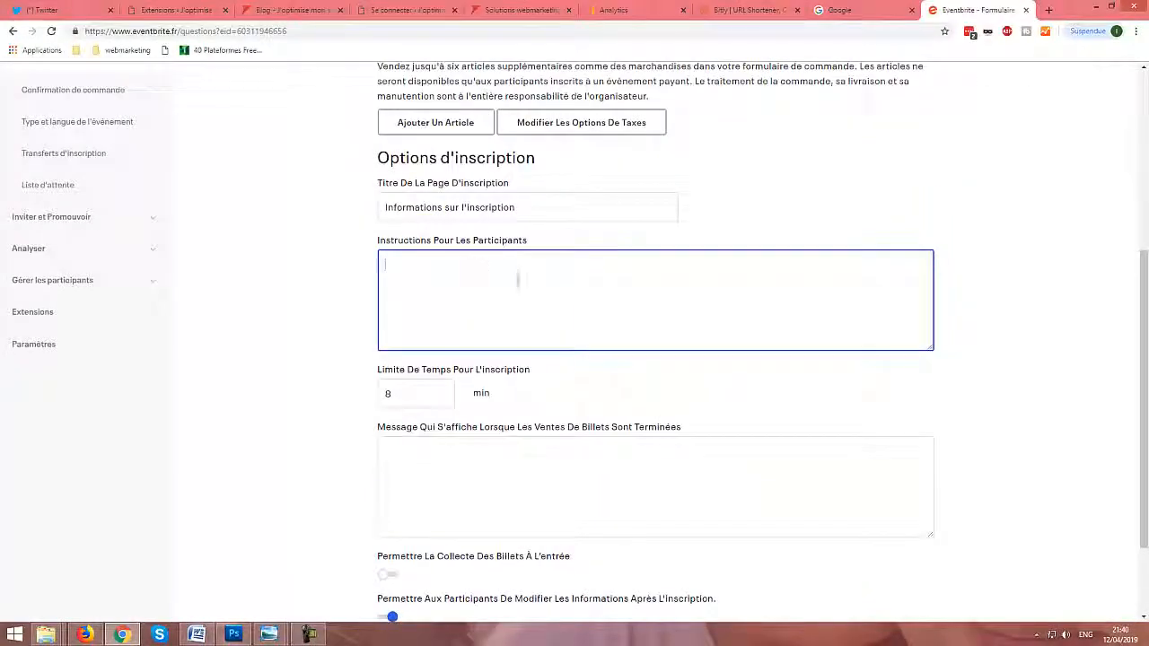
text(jm.jk./k)
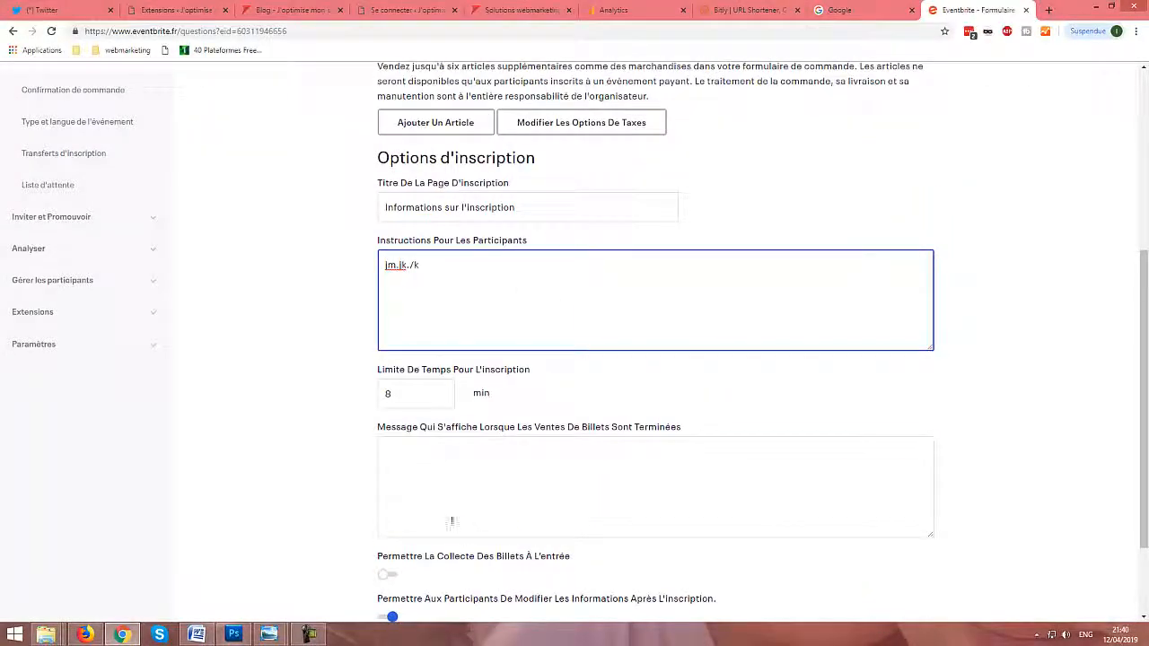
click(461, 476)
scroll(893, 487, down, 1)
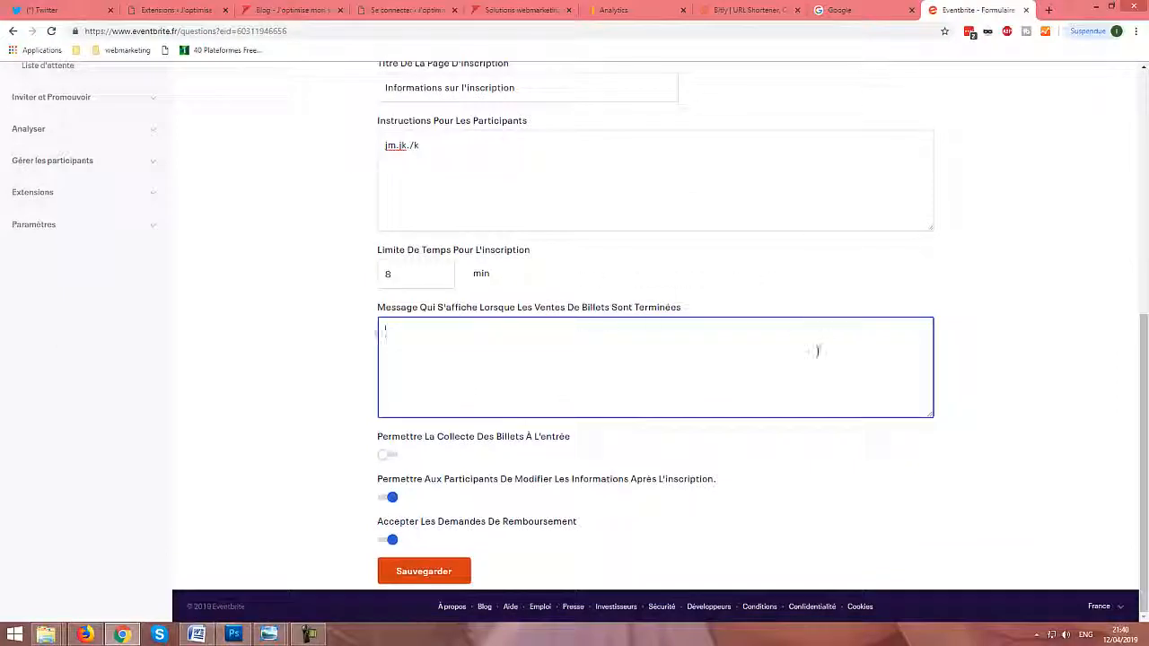
click(441, 569)
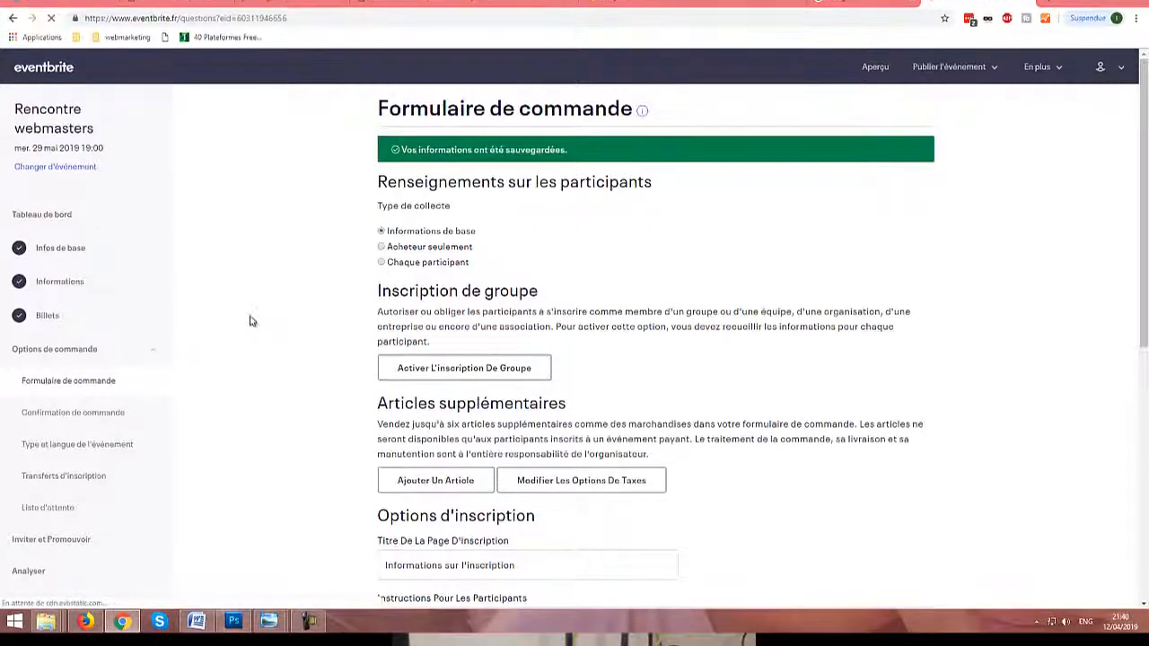
- Check the event's publishing options, preview its public page and examine the image, description, tags and organiser section
click(952, 67)
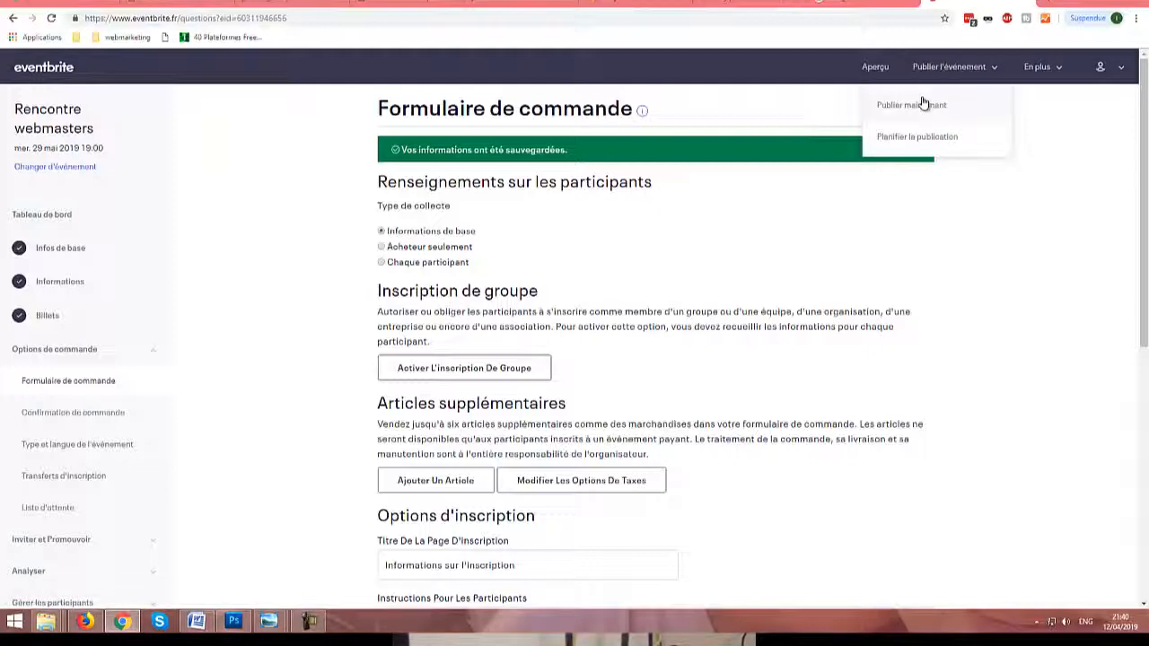
click(876, 68)
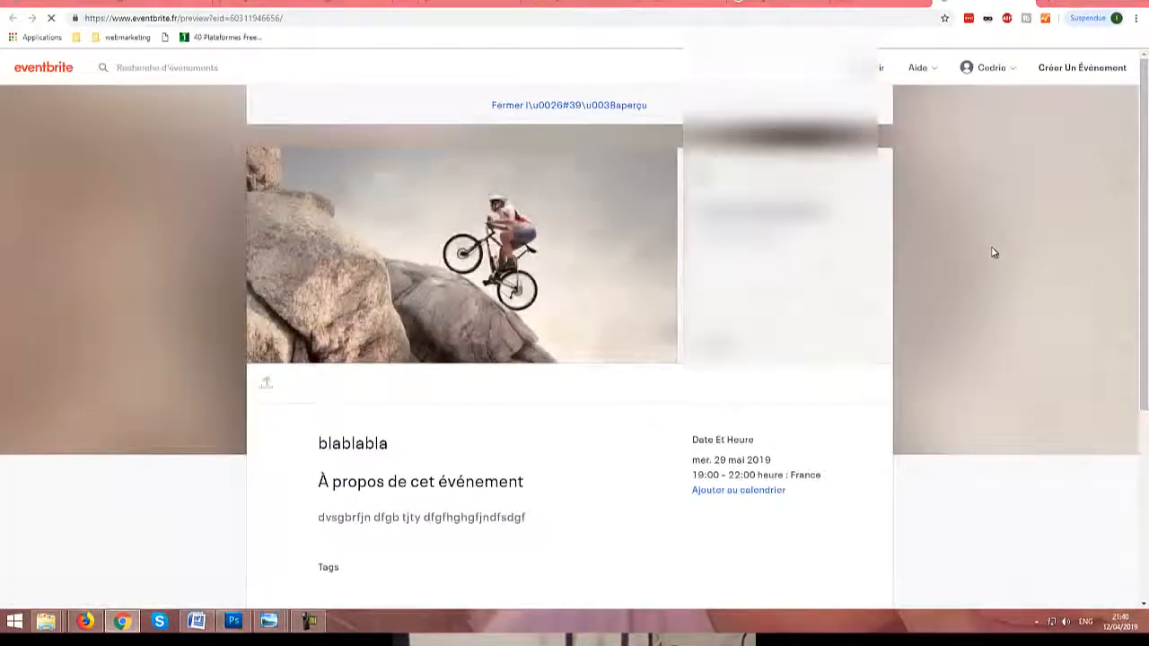
scroll(1004, 281, down, 4)
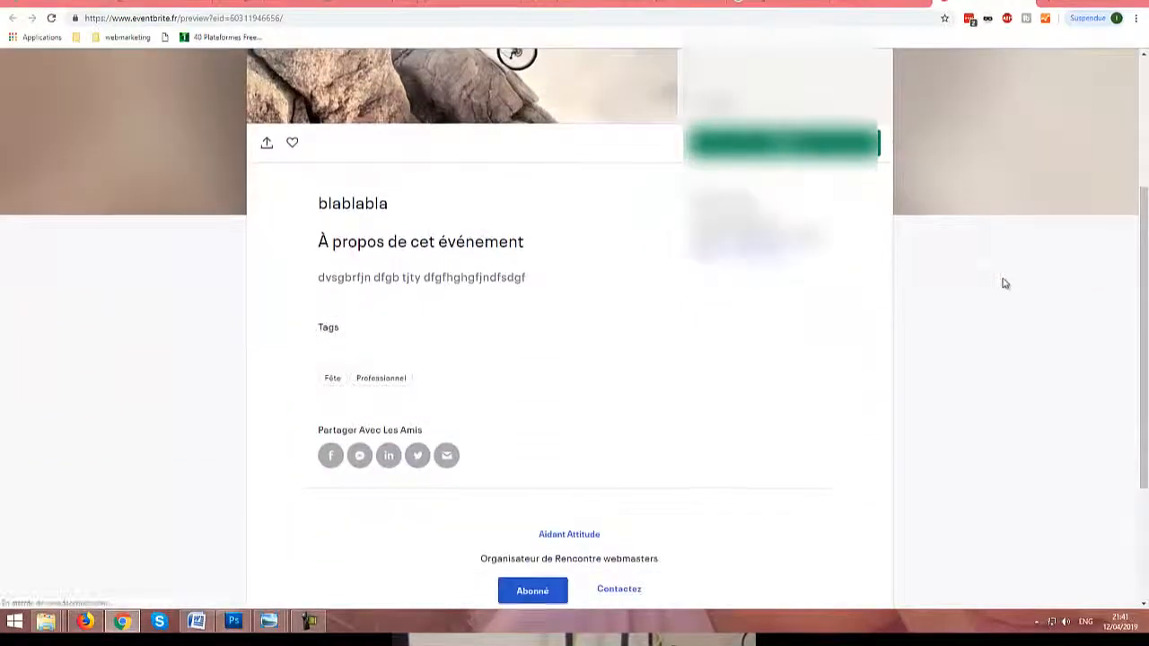
scroll(1010, 277, down, 1)
scroll(1009, 274, up, 5)
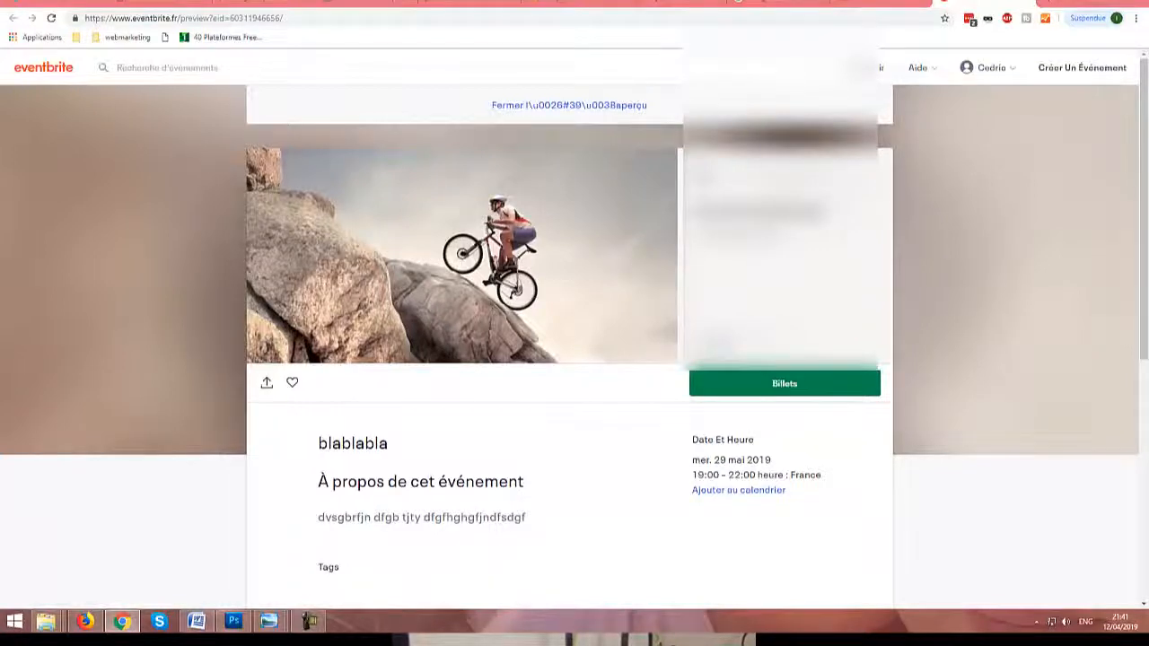
scroll(1001, 261, down, 2)
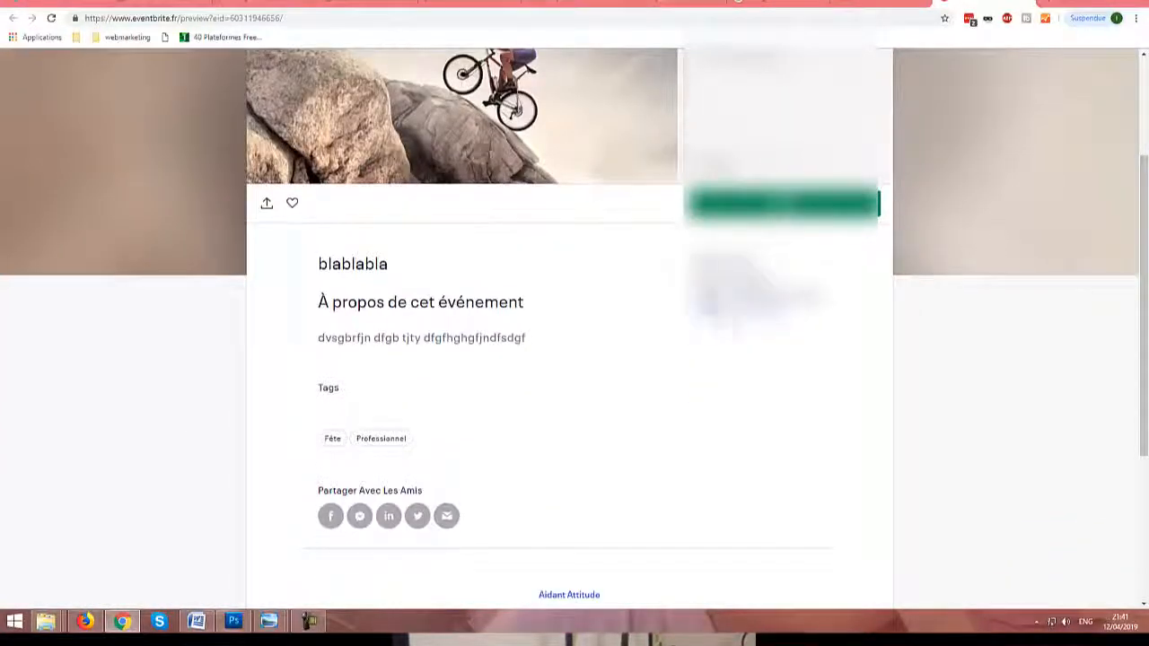
- View the preview page's add-to-calendar options and its web address, and return to the order form page
click(733, 300)
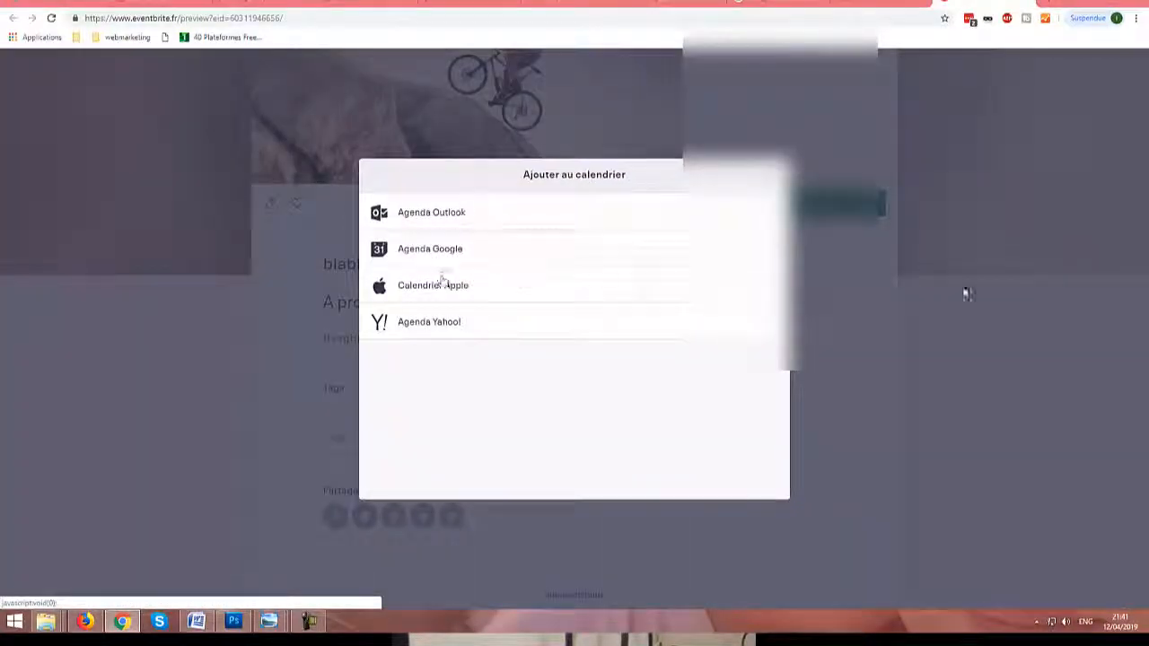
click(1000, 246)
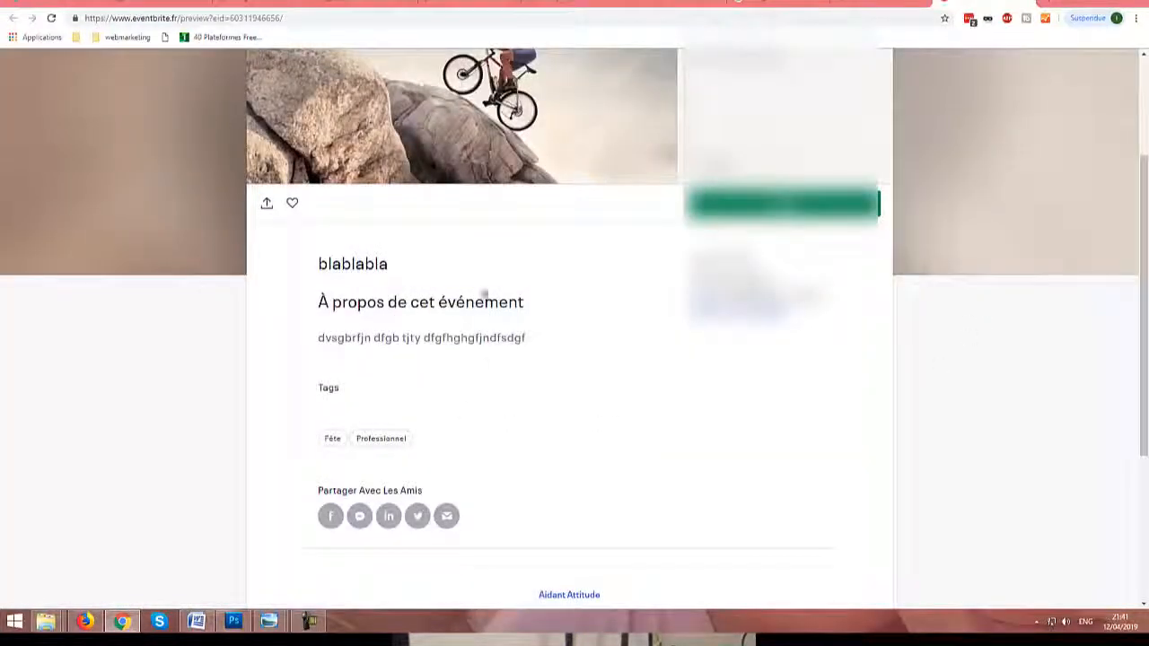
click(225, 18)
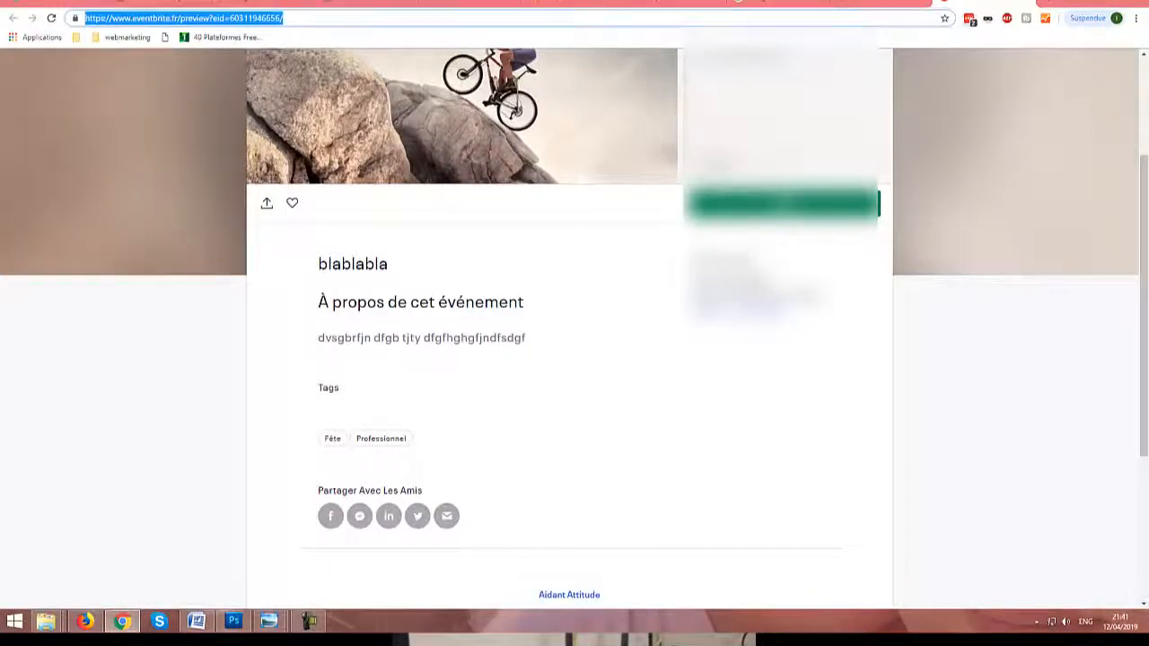
click(952, 7)
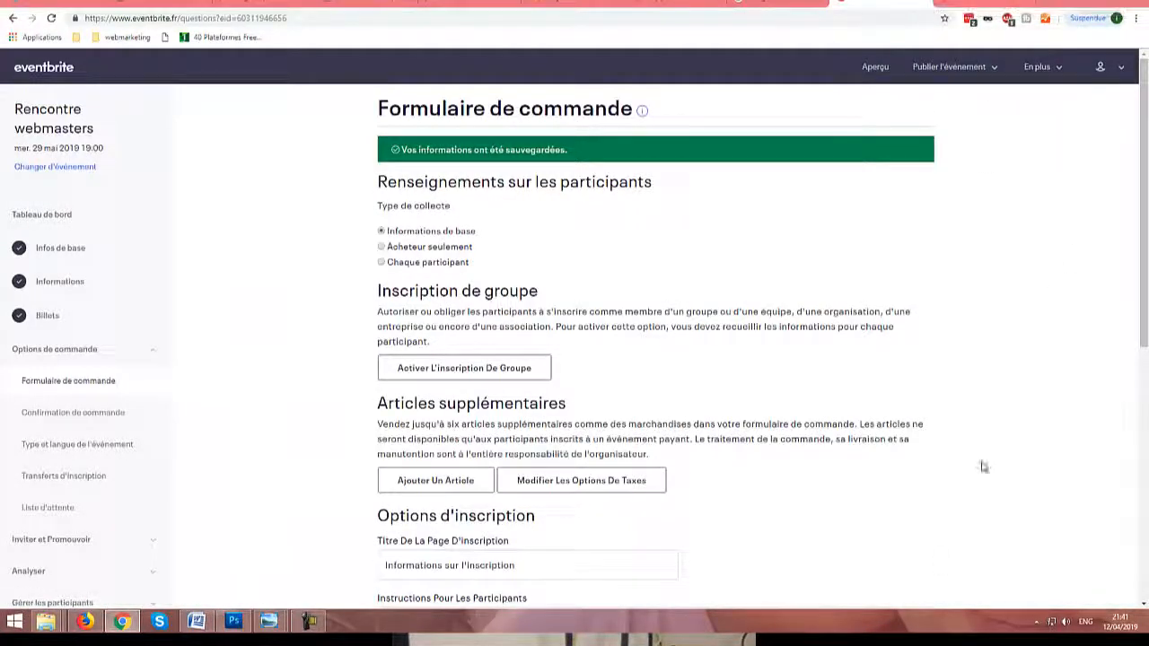
- Look through the event's options for inviting and promoting, analysis, and participant management
scroll(1018, 329, down, 3)
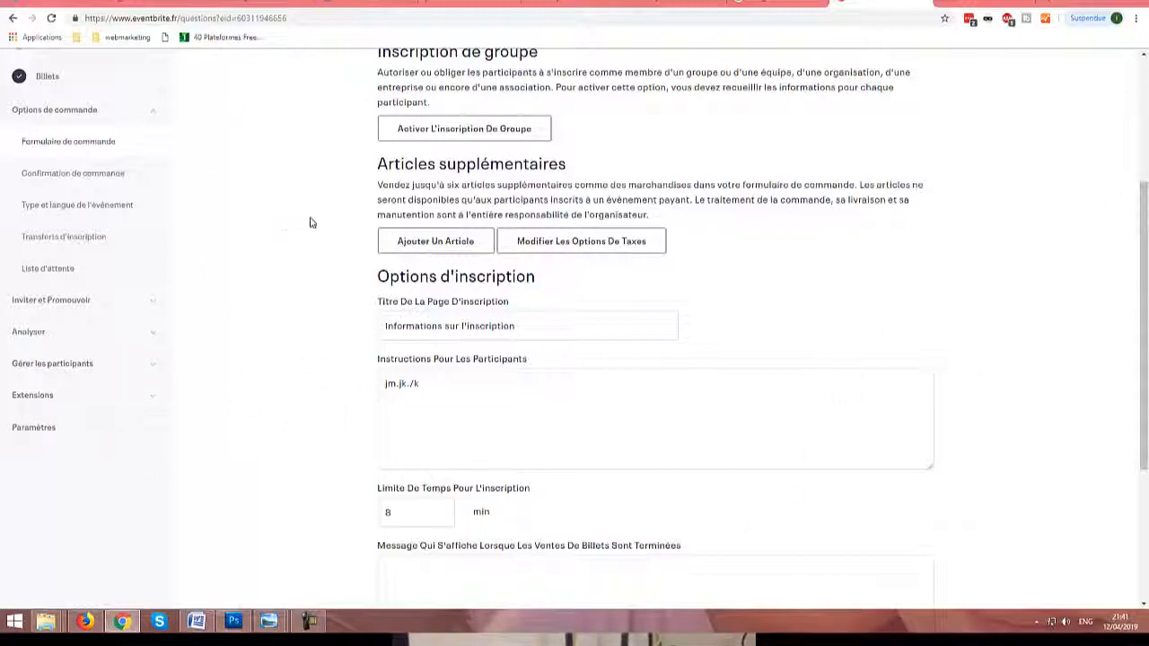
click(117, 303)
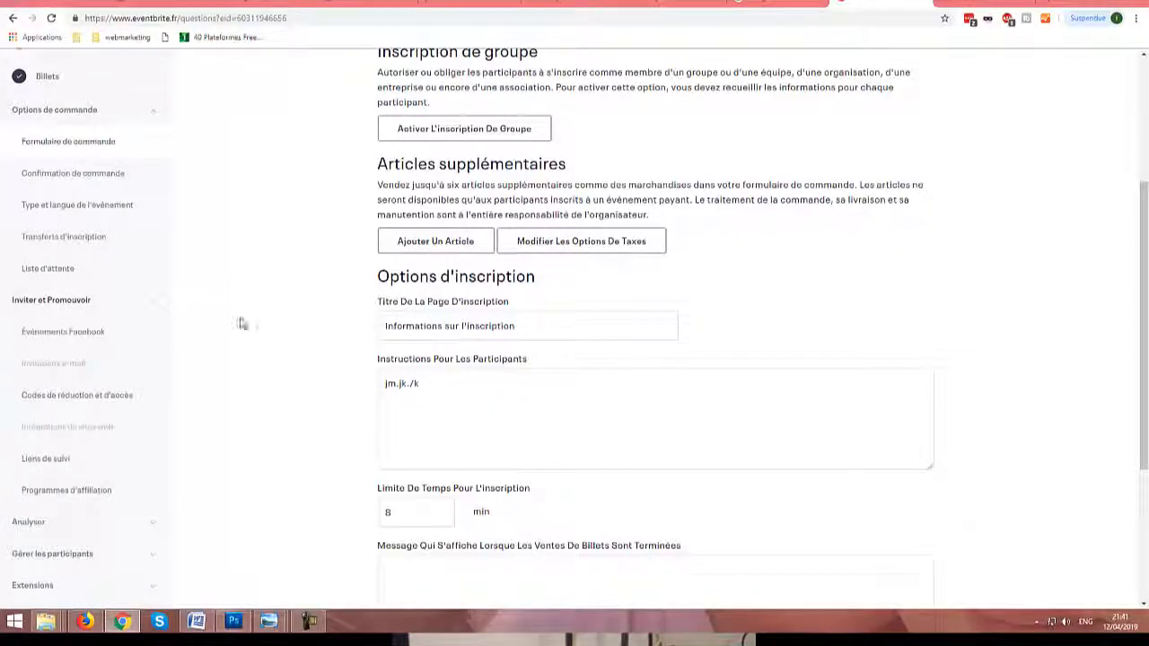
scroll(224, 404, down, 2)
click(72, 352)
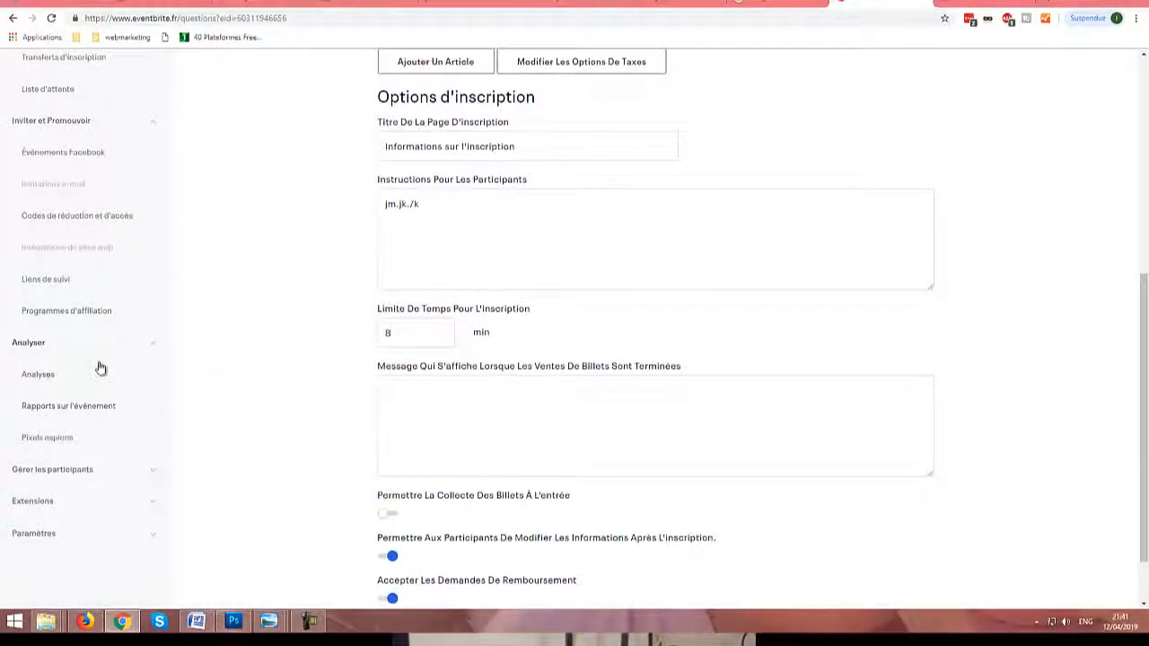
click(54, 469)
scroll(205, 501, down, 2)
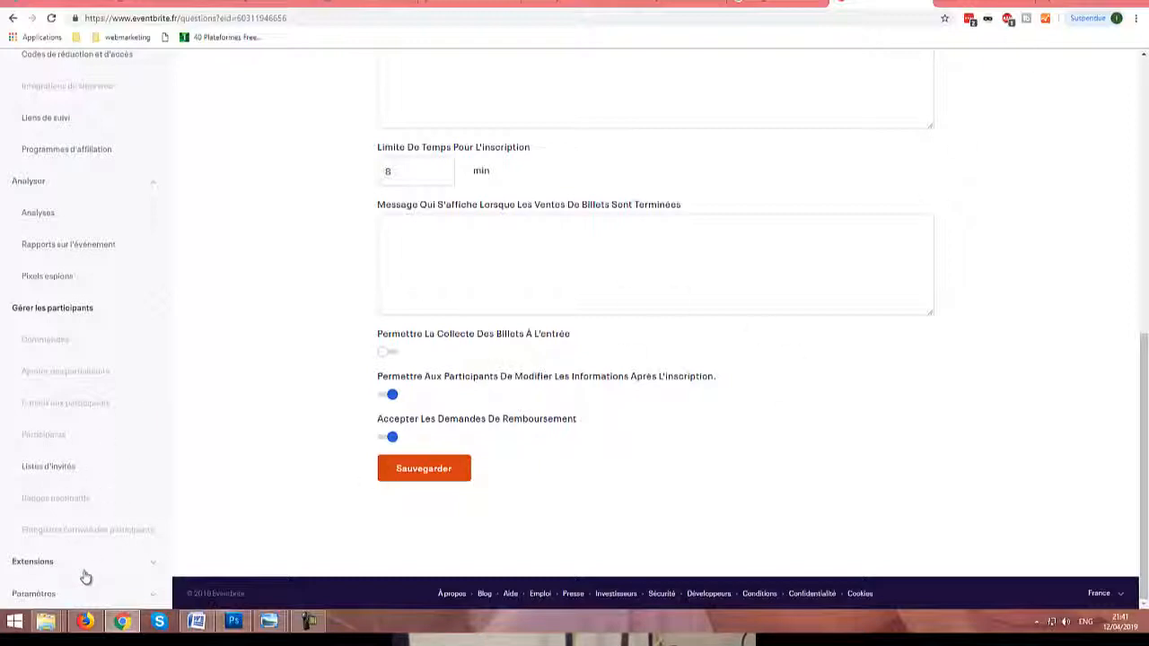
scroll(272, 438, up, 10)
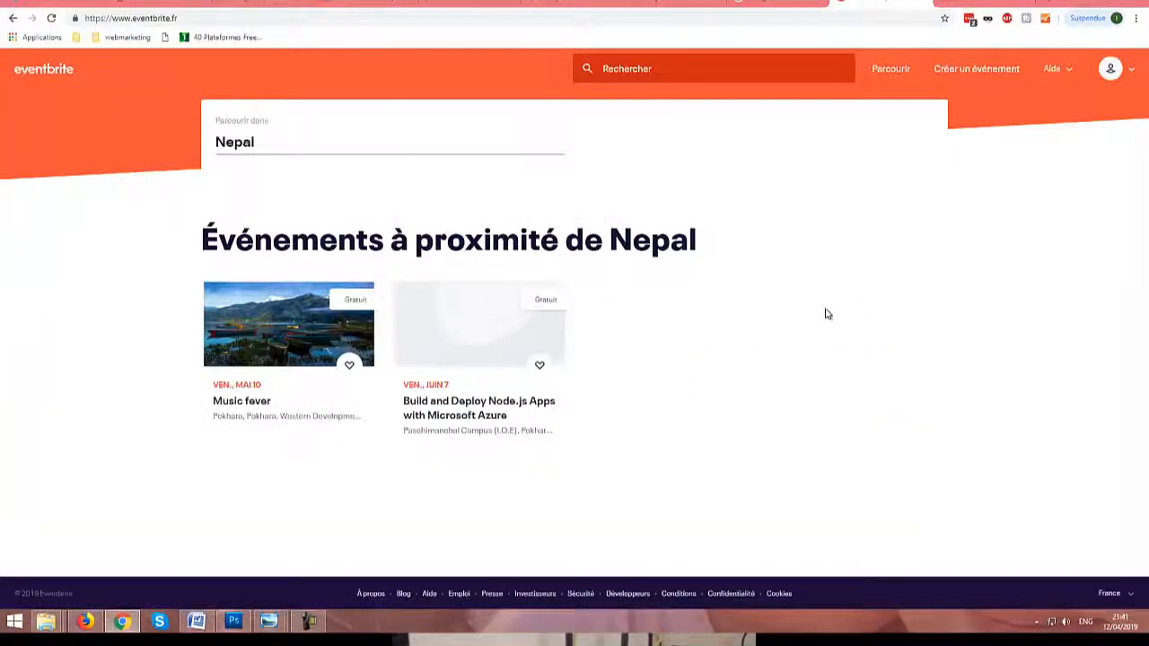
- Open the management dashboard of the draft event Rencontre webmasters from the managed events and delete the event
mouse_move(1131, 84)
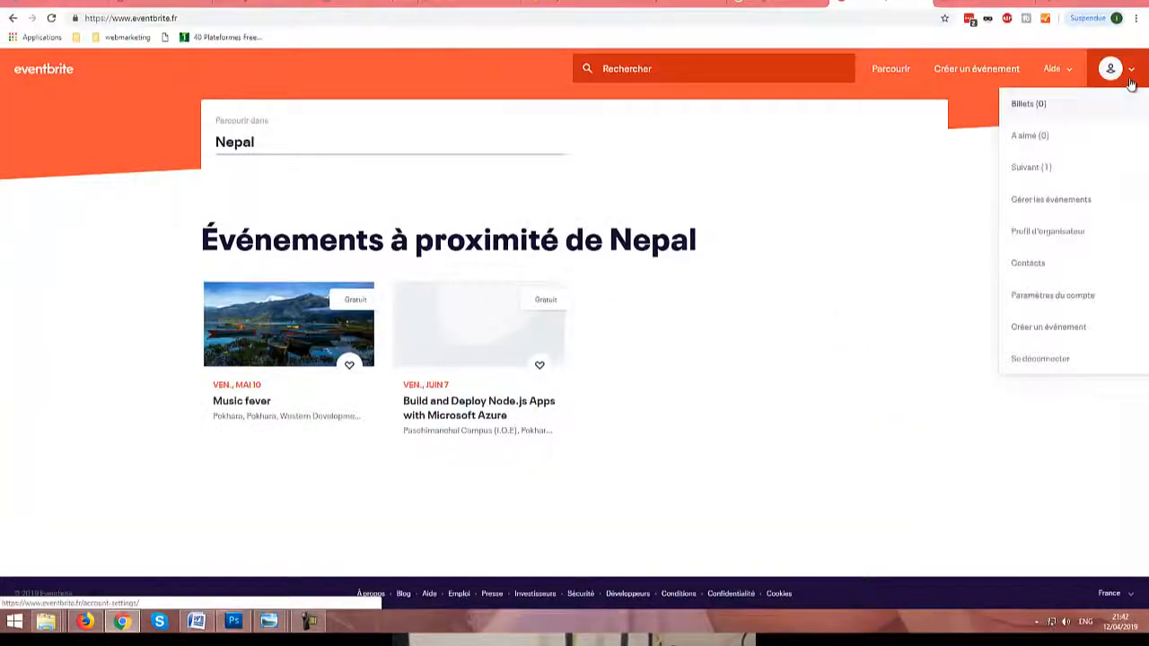
click(1047, 205)
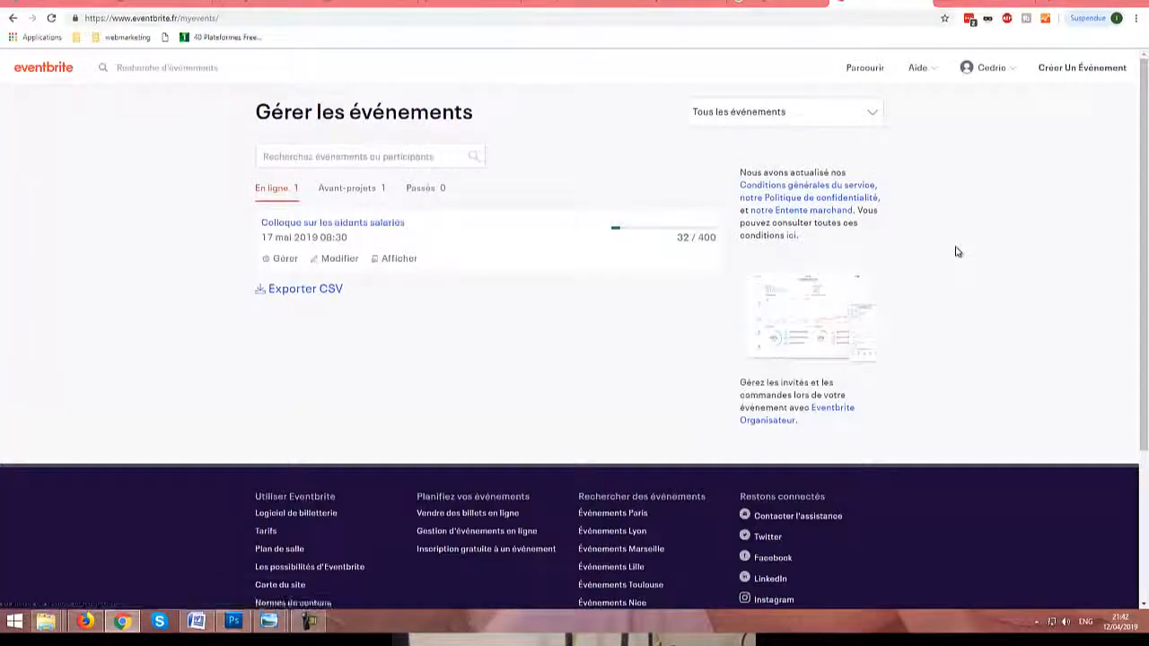
click(341, 195)
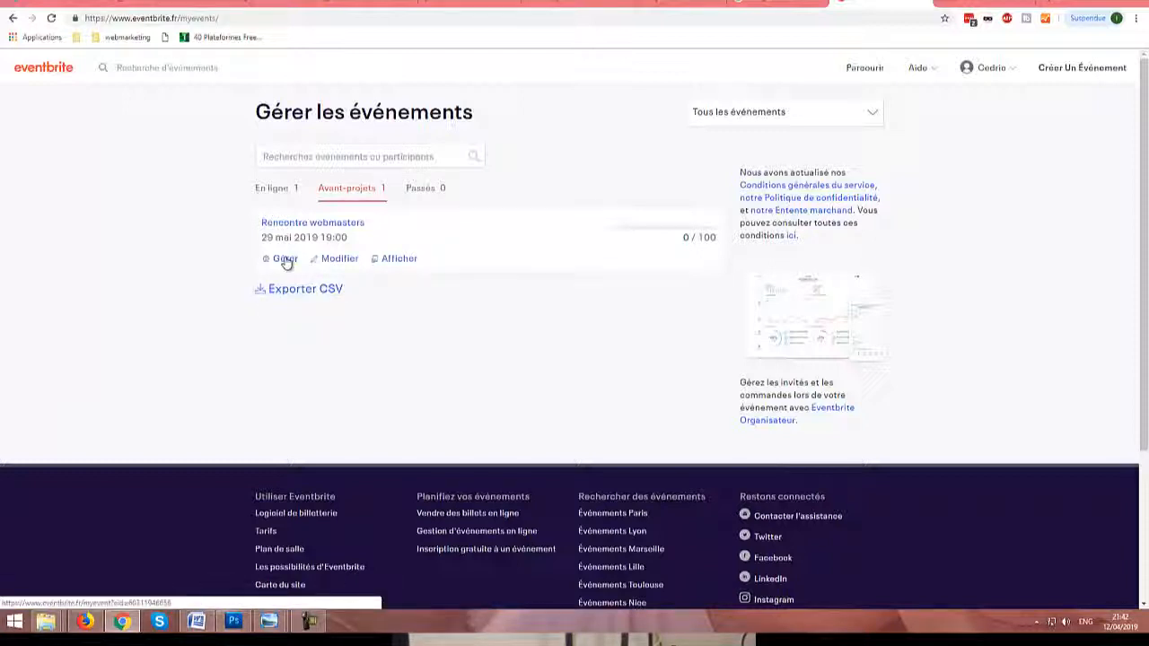
click(283, 258)
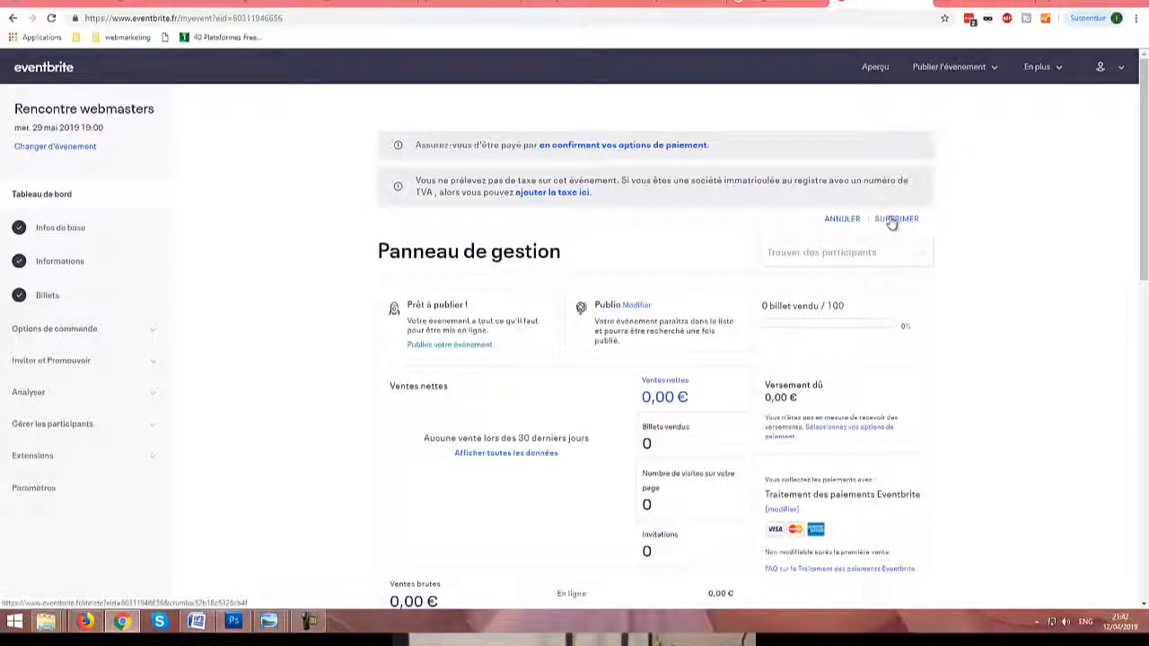
click(893, 221)
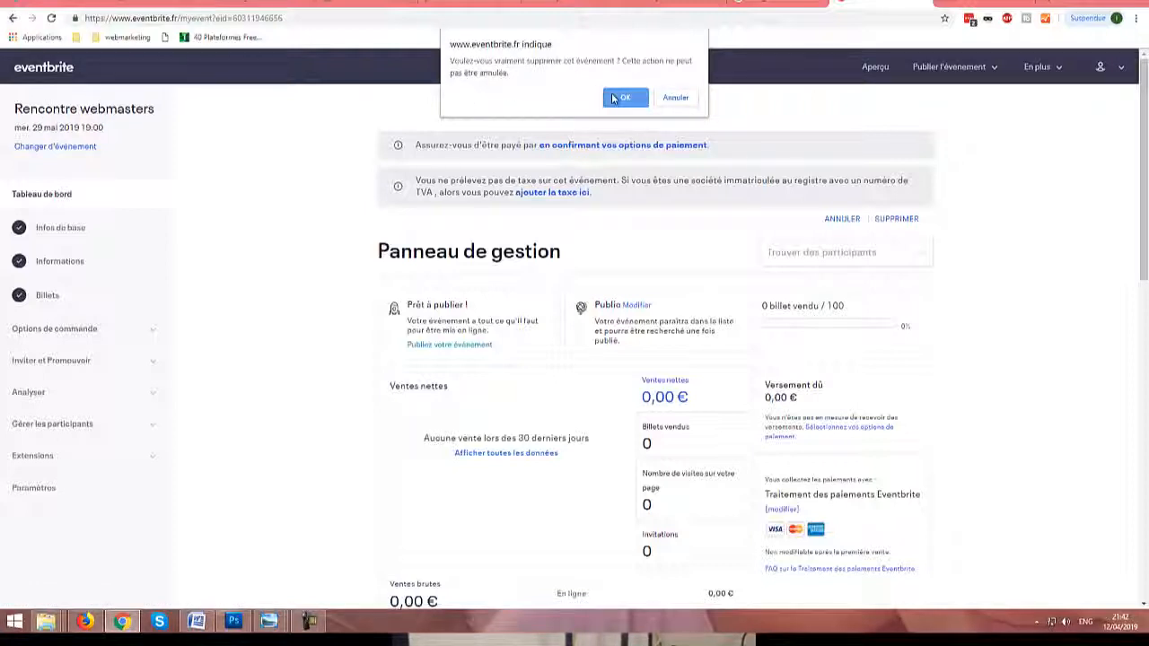
click(619, 98)
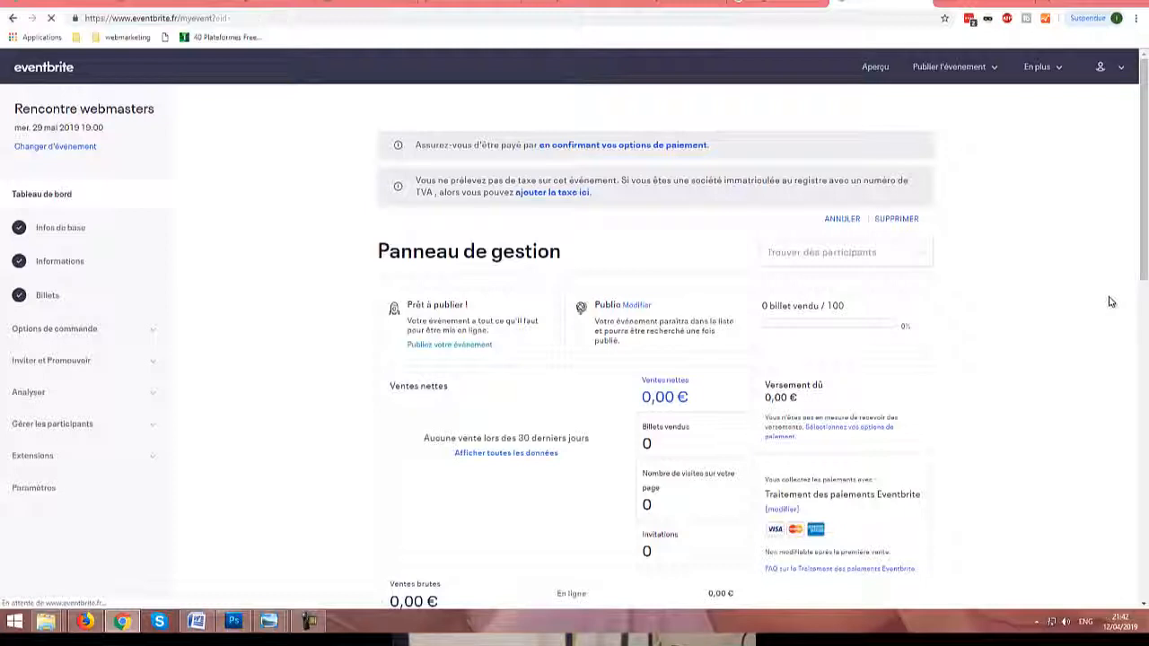